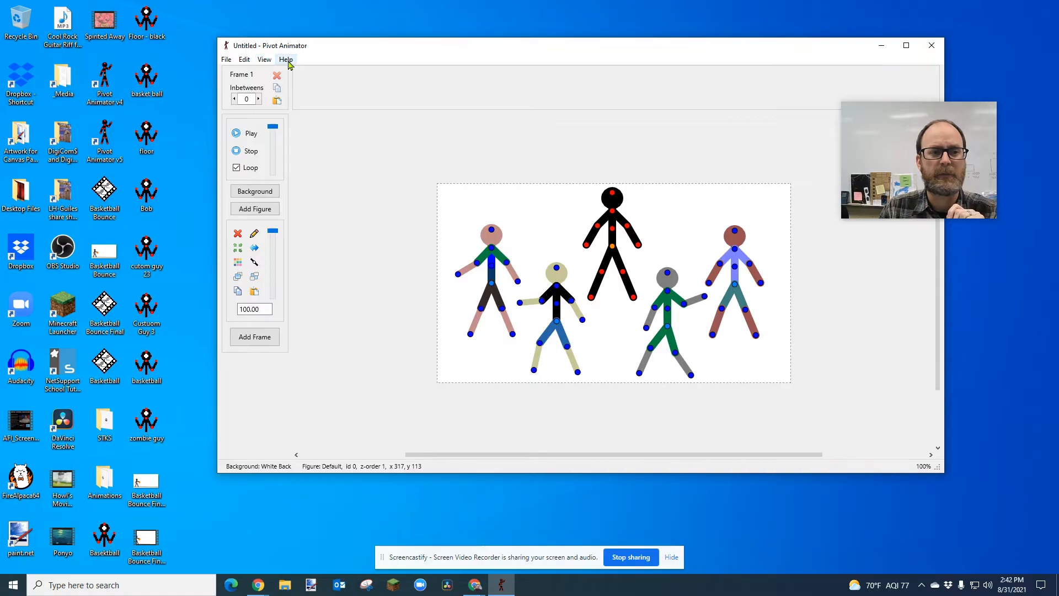
Check the program's version and release date in its About information
left_click(286, 60)
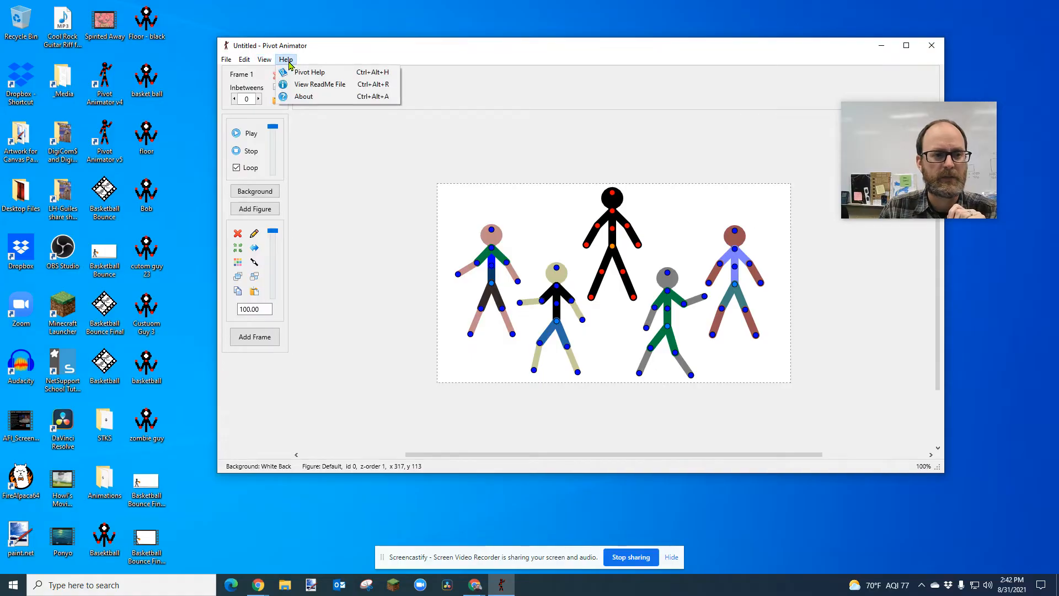
left_click(304, 96)
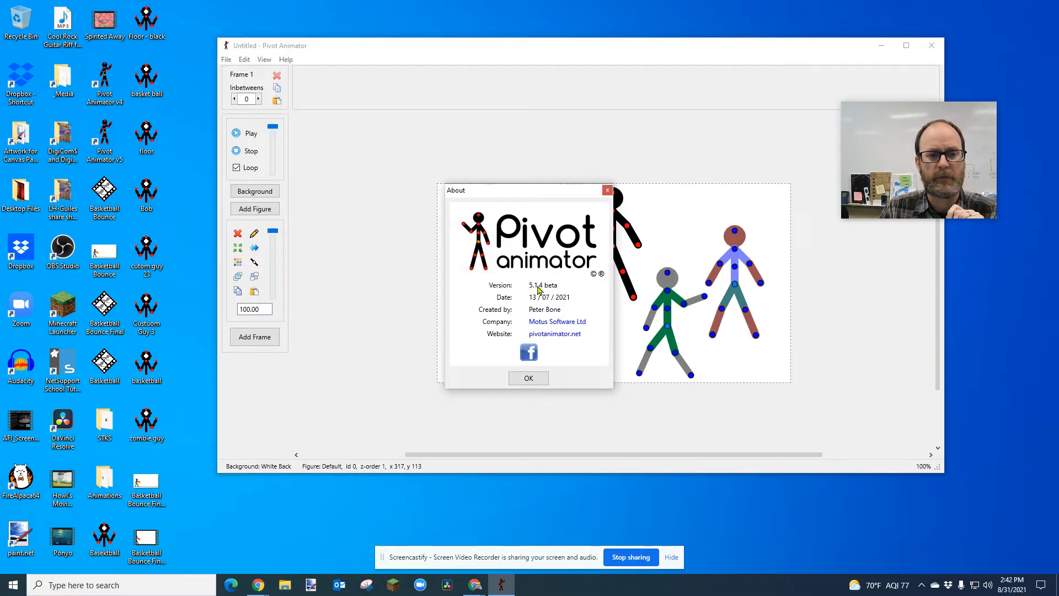
left_click(607, 190)
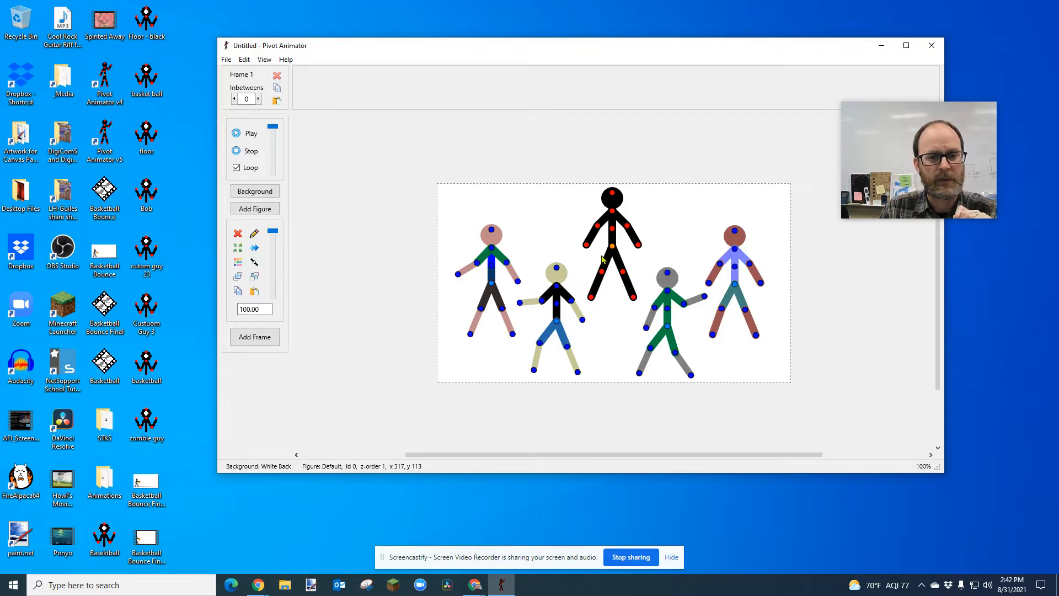
Move the black figure down in line with the coloured ones and open it for editing in an enlarged Figure Builder window
left_click_drag(614, 257, 613, 276)
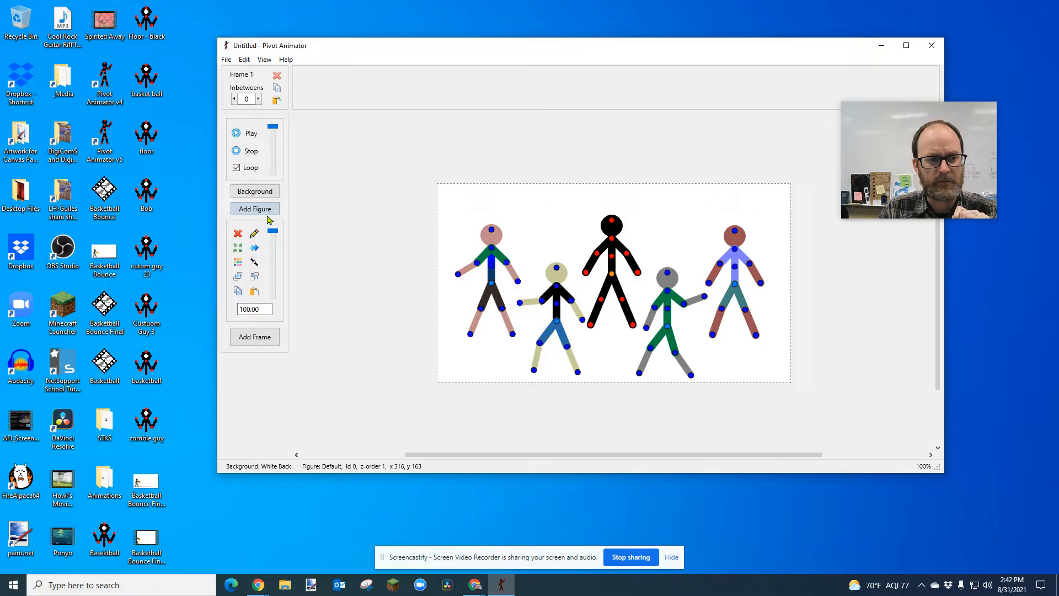
left_click(253, 233)
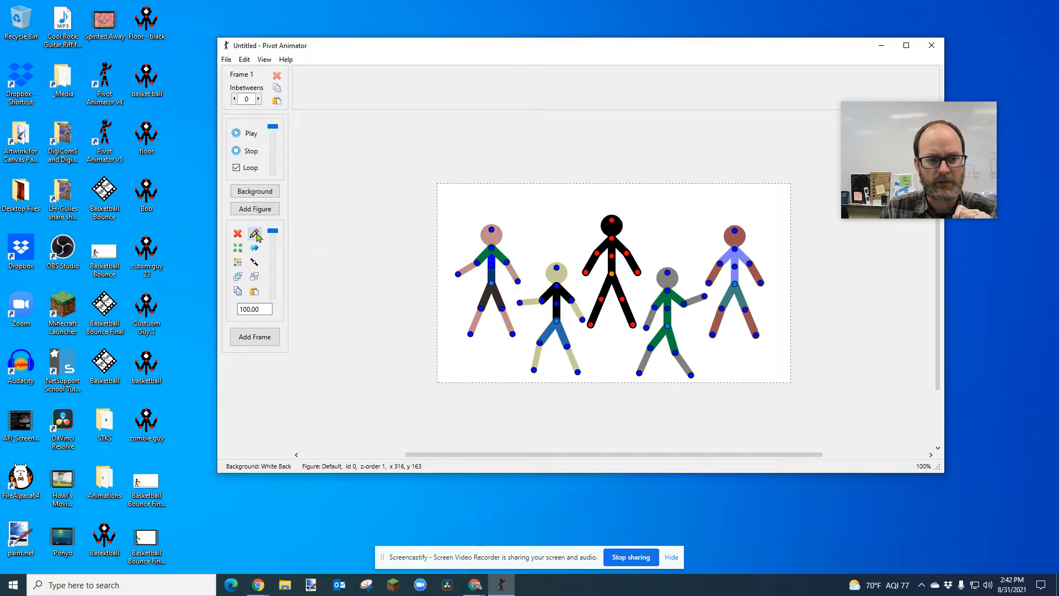
left_click_drag(521, 175, 563, 62)
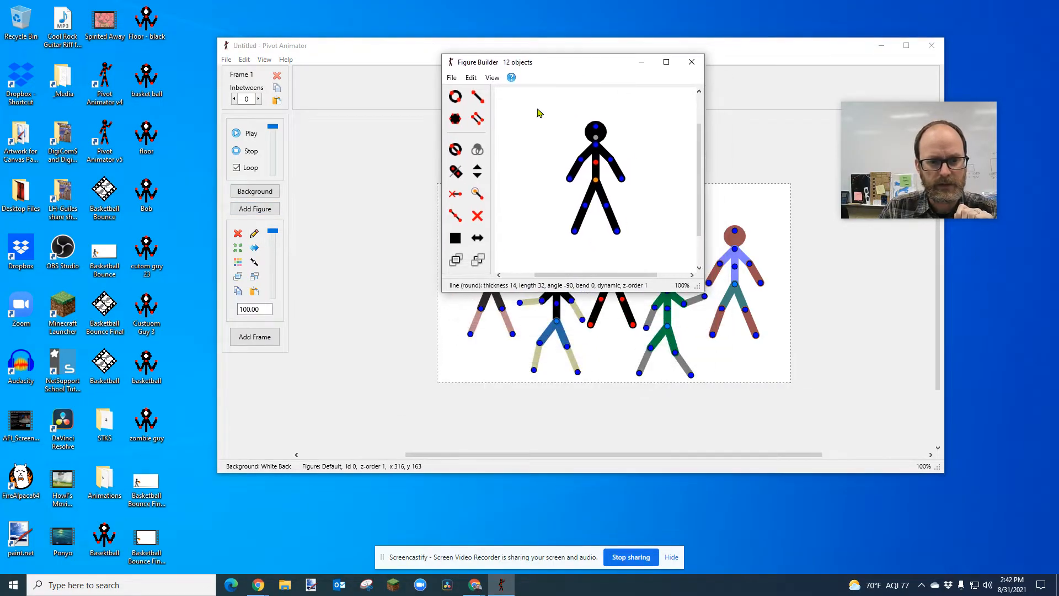
left_click_drag(440, 290, 295, 444)
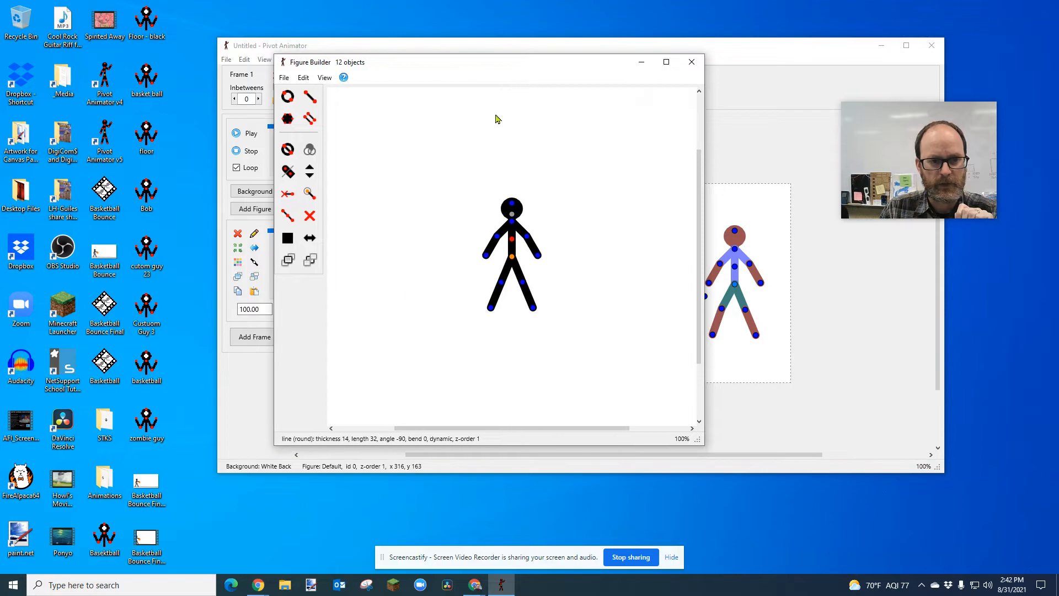
left_click_drag(527, 67, 622, 61)
left_click(800, 55)
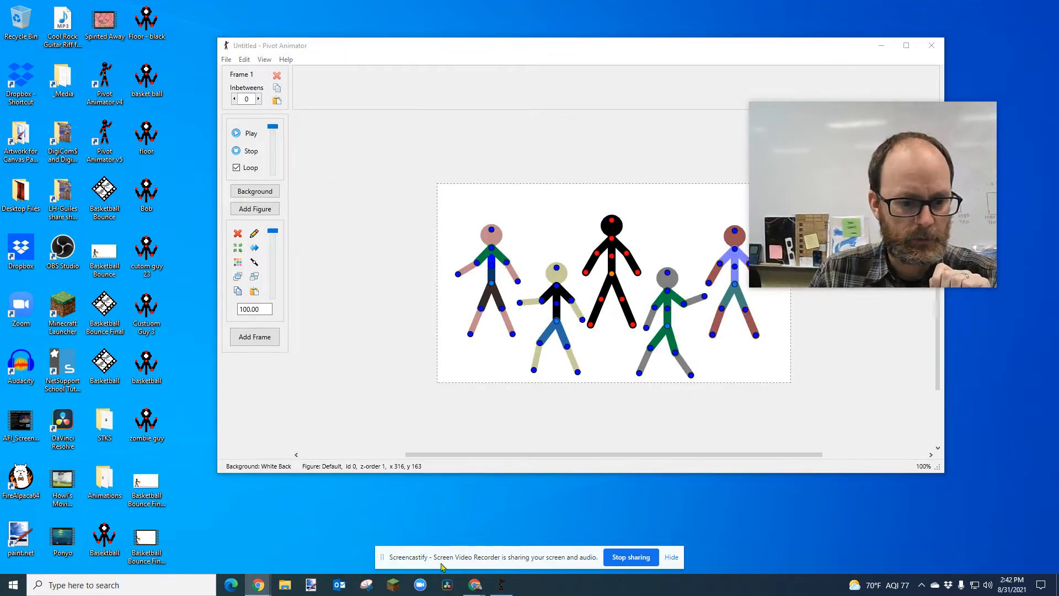
mouse_move(501, 592)
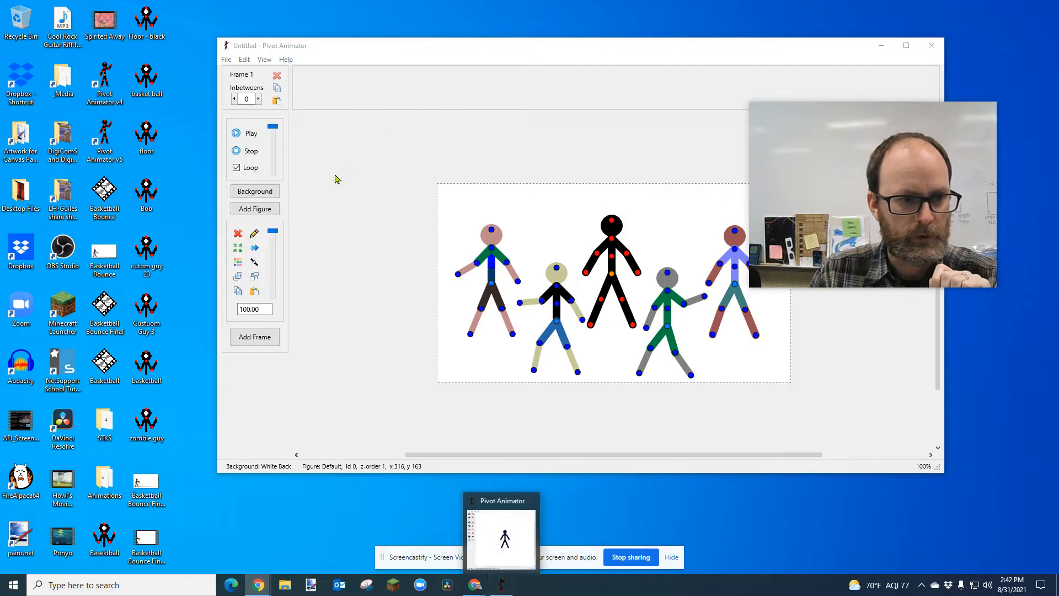
left_click(254, 237)
left_click(254, 236)
left_click_drag(546, 62, 464, 61)
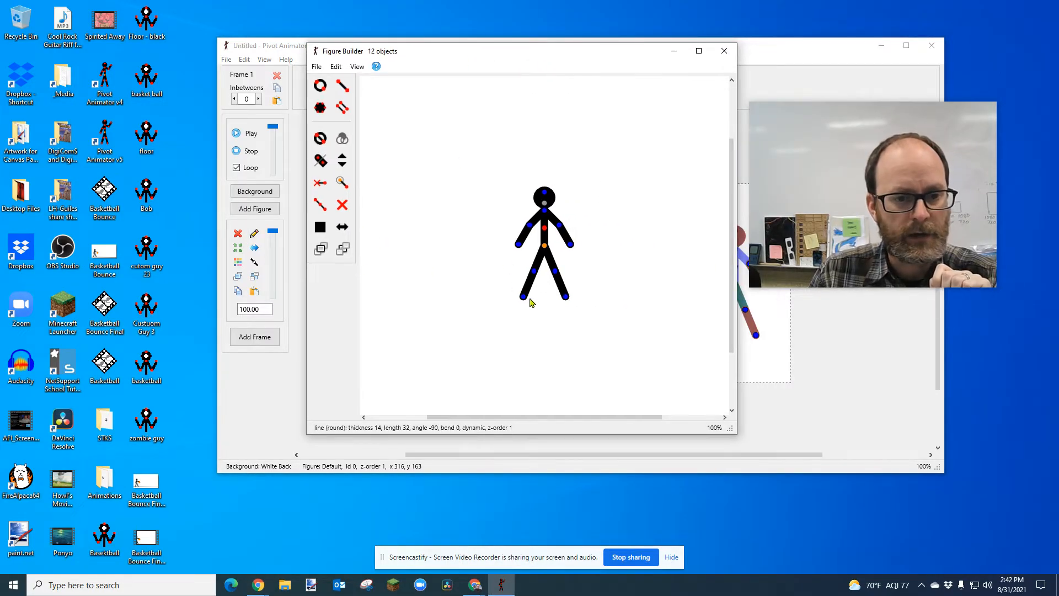
Spread the black figure's lower legs and both forearms outward into a more open pose
left_click_drag(524, 301, 532, 298)
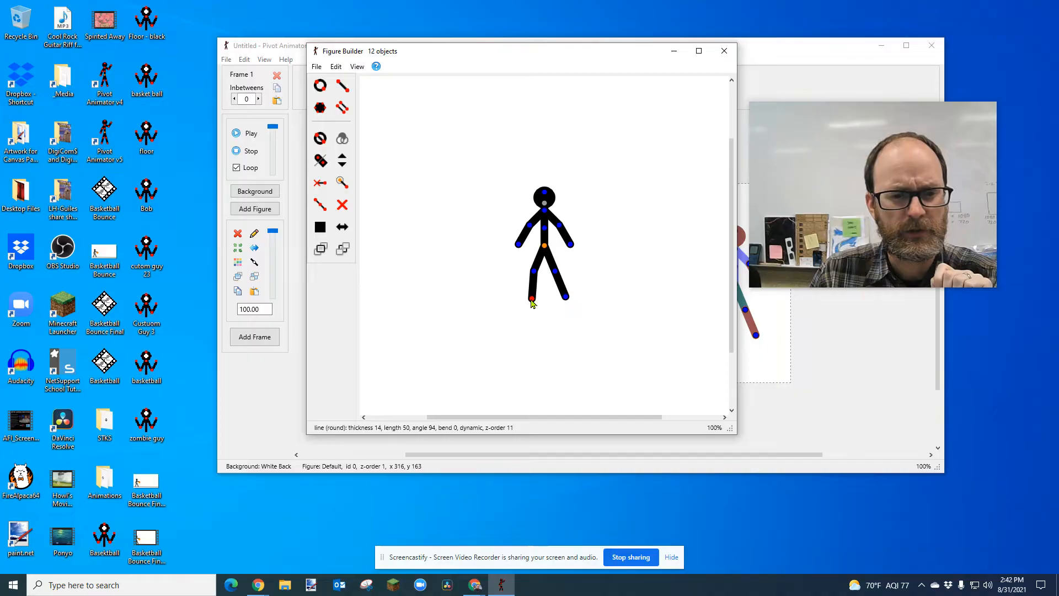
left_click_drag(533, 302, 567, 297)
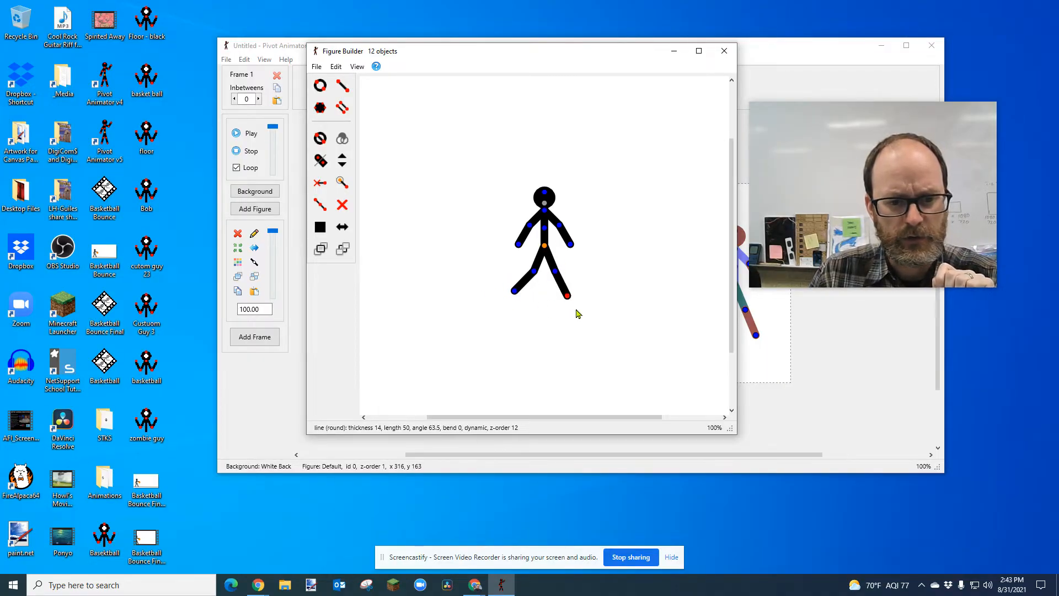
mouse_move(564, 243)
left_mouse_down()
mouse_move(586, 237)
mouse_move(590, 246)
mouse_move(579, 234)
left_mouse_up()
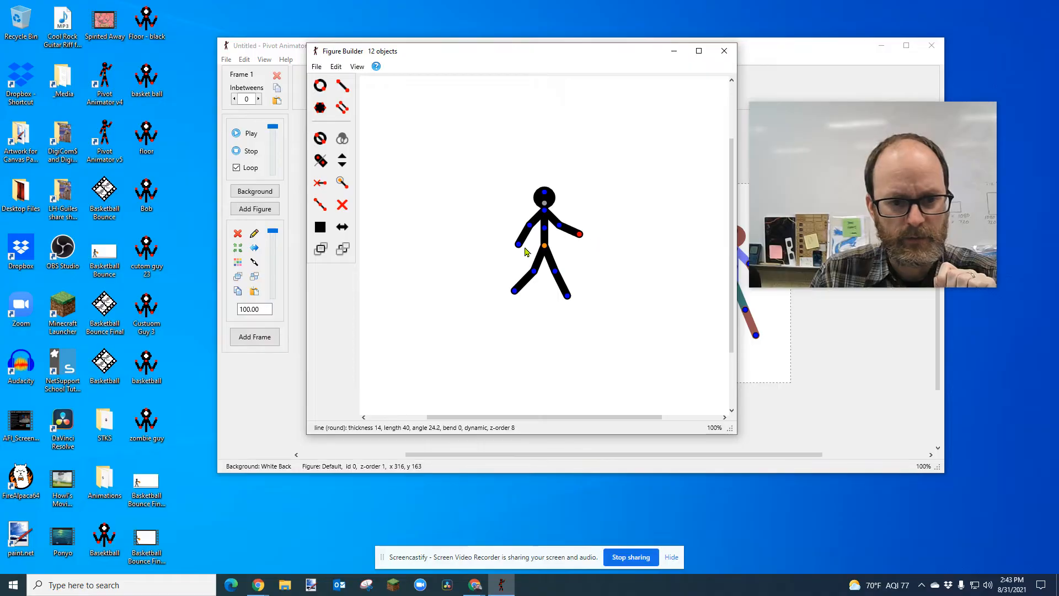
left_click_drag(518, 247, 509, 236)
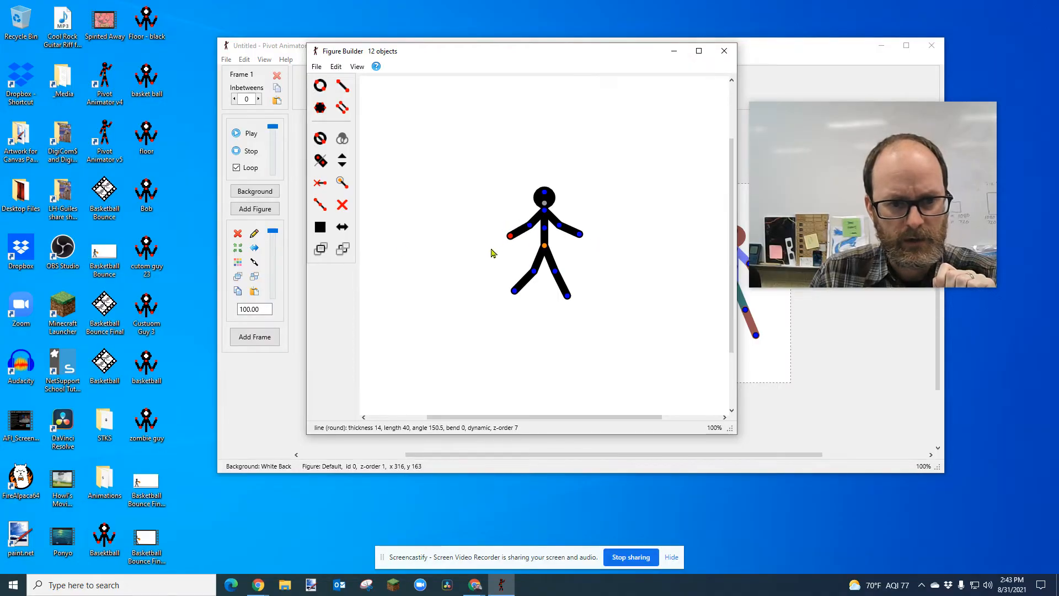
Mix the reddish-brown A15959 from the pink custom colour, save it as a custom colour and apply it to the left forearm
left_click(321, 227)
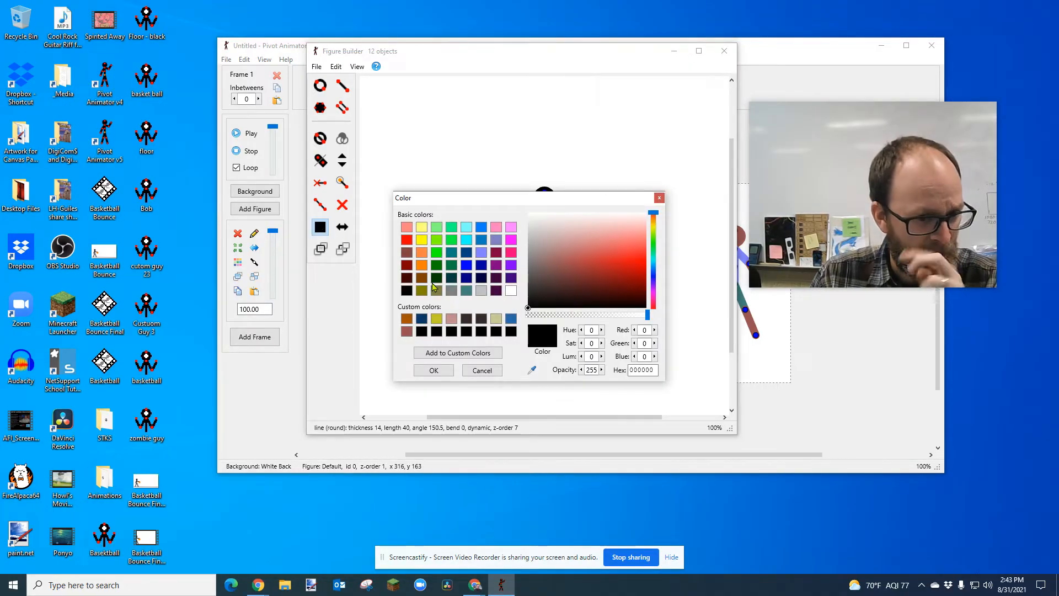
left_click(451, 318)
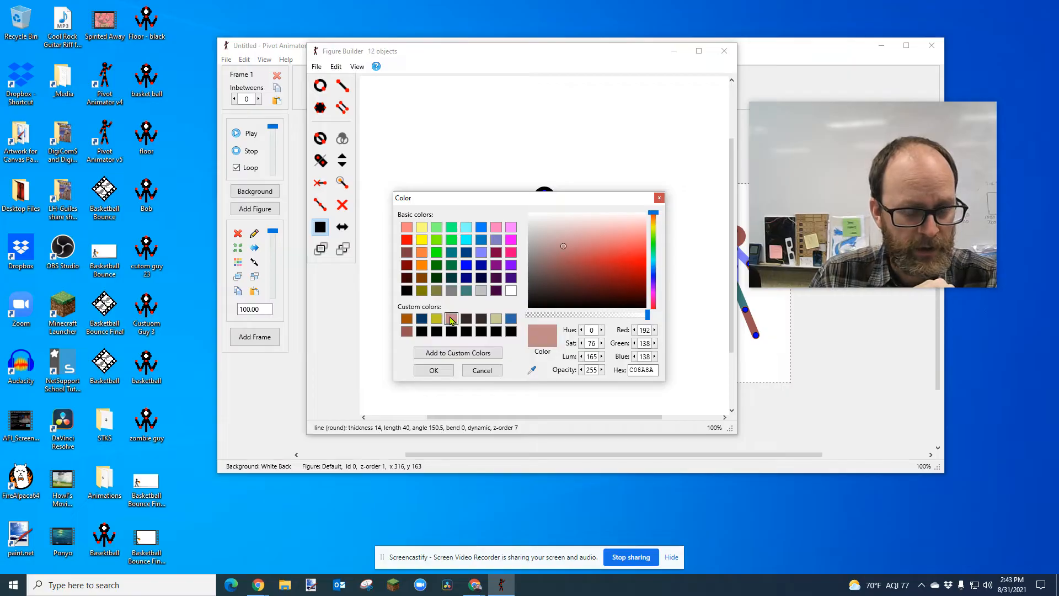
left_click_drag(566, 254, 561, 262)
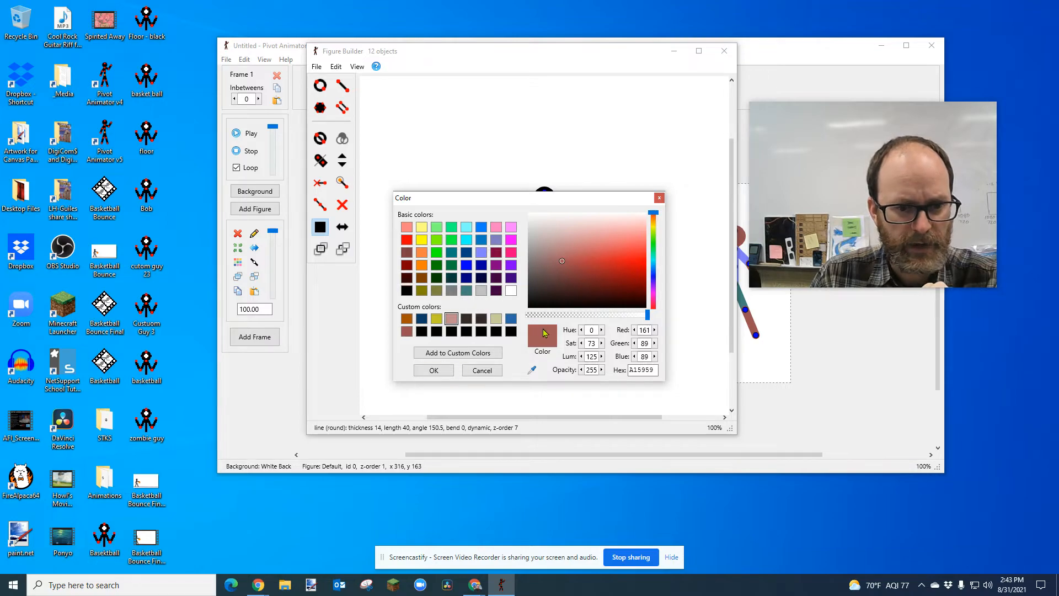
left_click(455, 358)
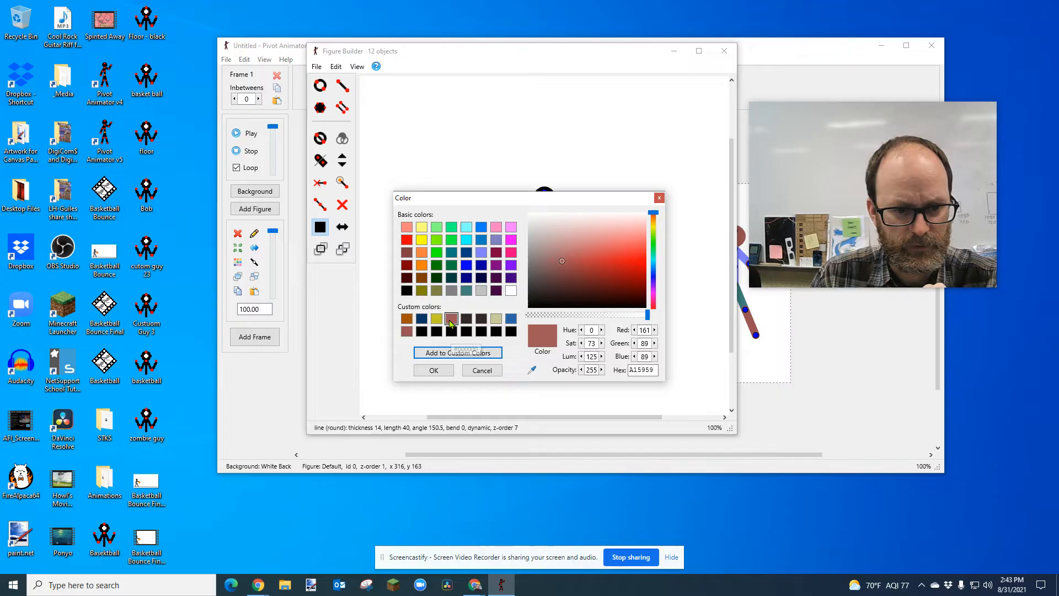
left_click(434, 370)
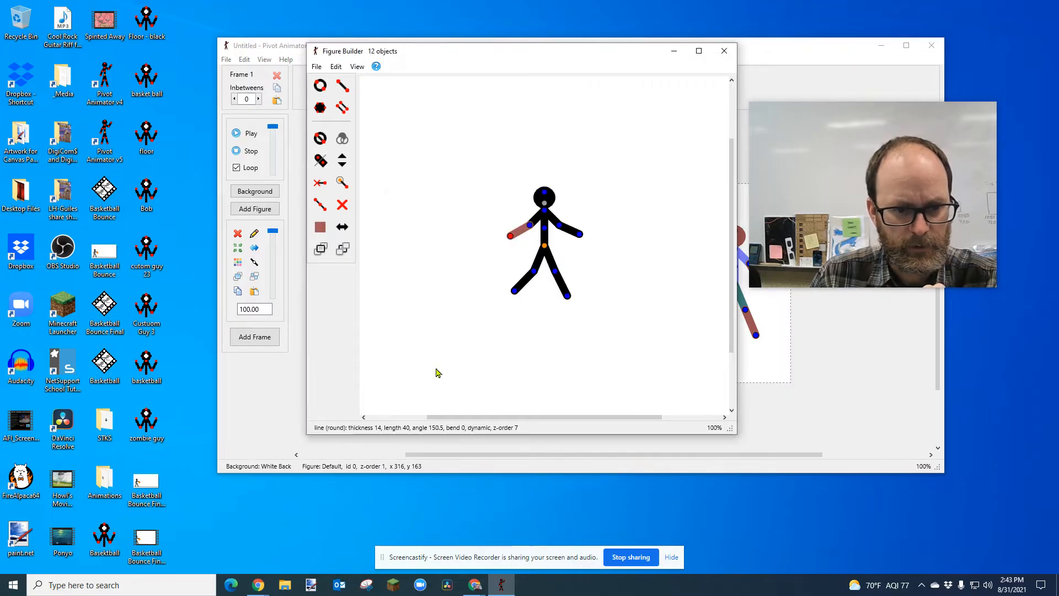
Colour the right forearm with the custom reddish-brown A15959
left_click(580, 236)
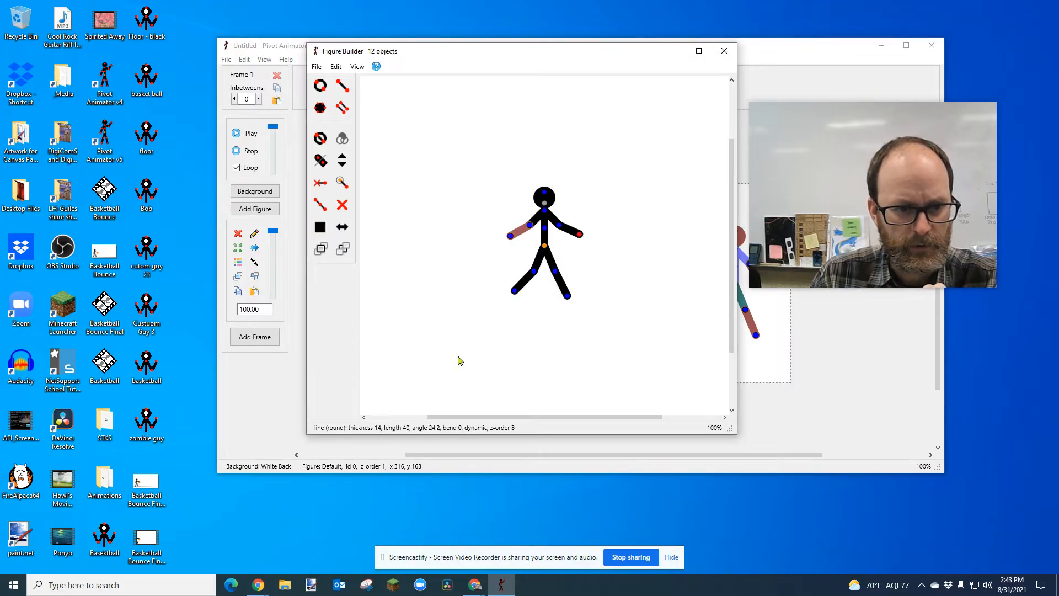
left_click(320, 226)
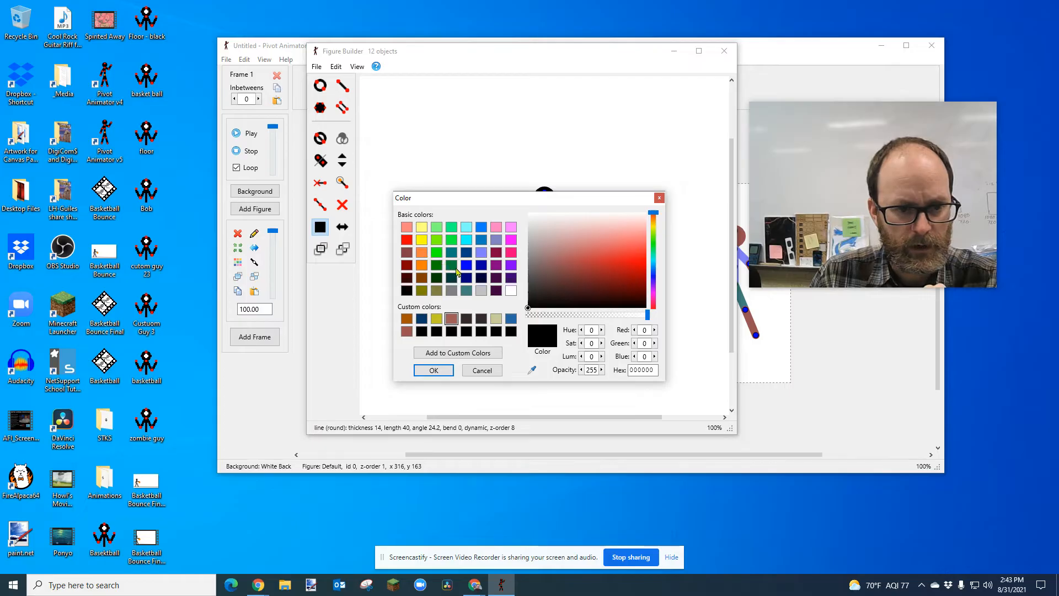
left_click(450, 318)
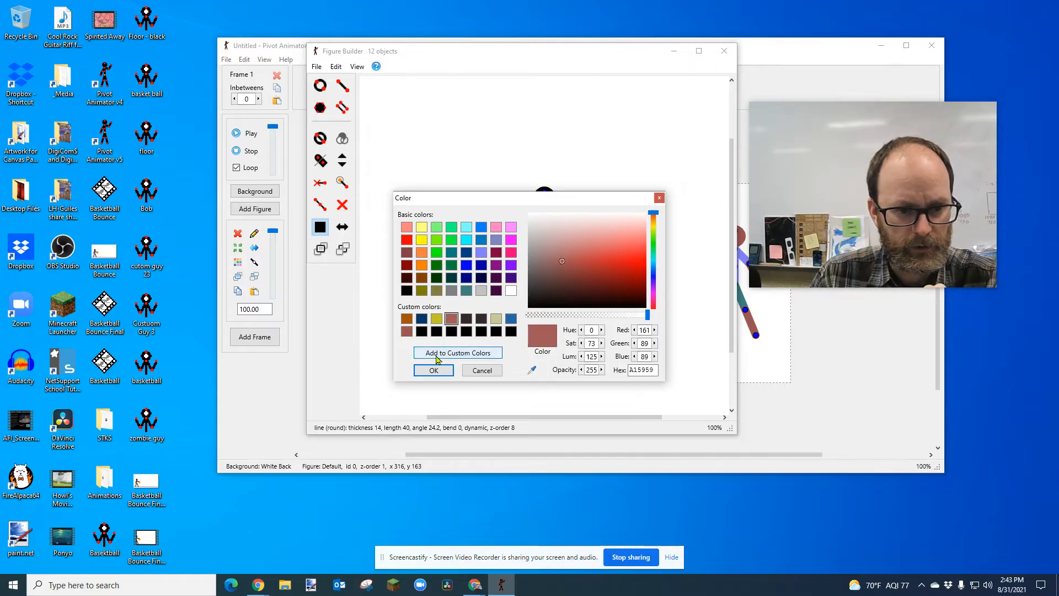
left_click(433, 370)
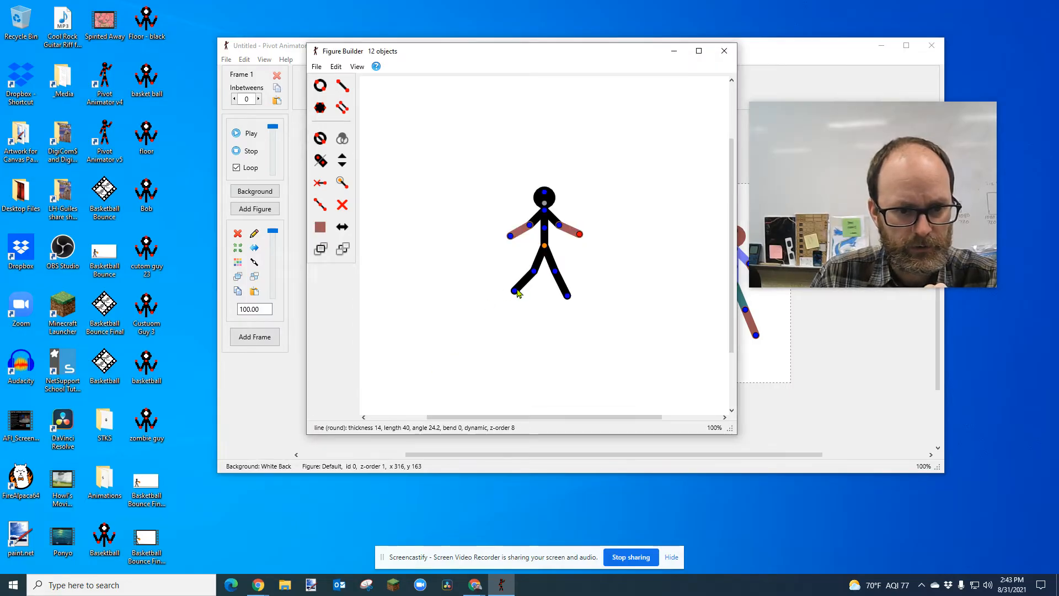
Colour both lower legs with the custom reddish-brown A15959
left_click(515, 291)
left_click(321, 229)
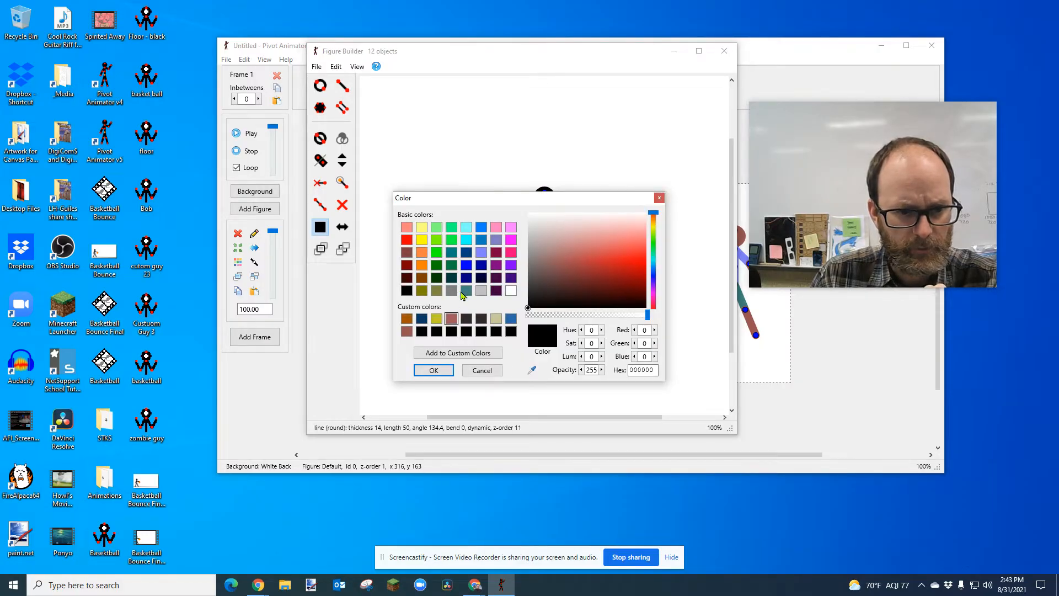
left_click(452, 322)
left_click(433, 370)
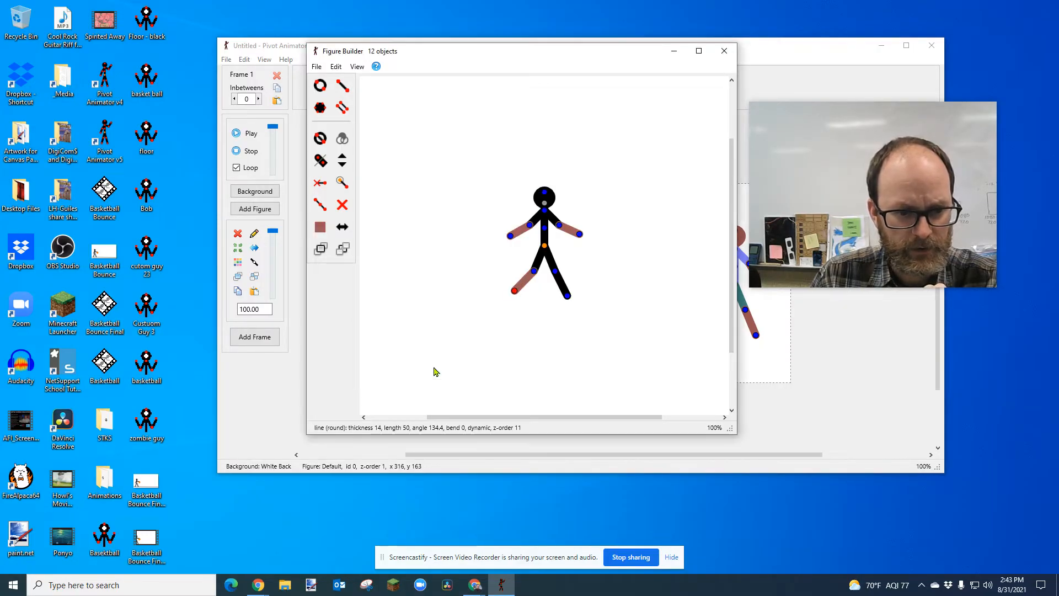
left_click(567, 296)
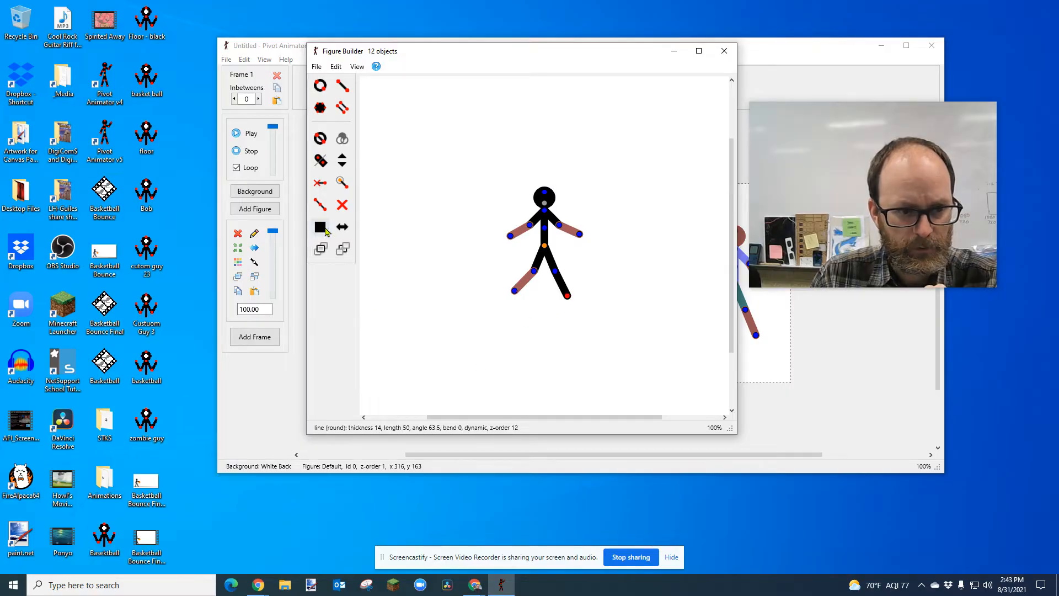
left_click(319, 227)
left_click(451, 322)
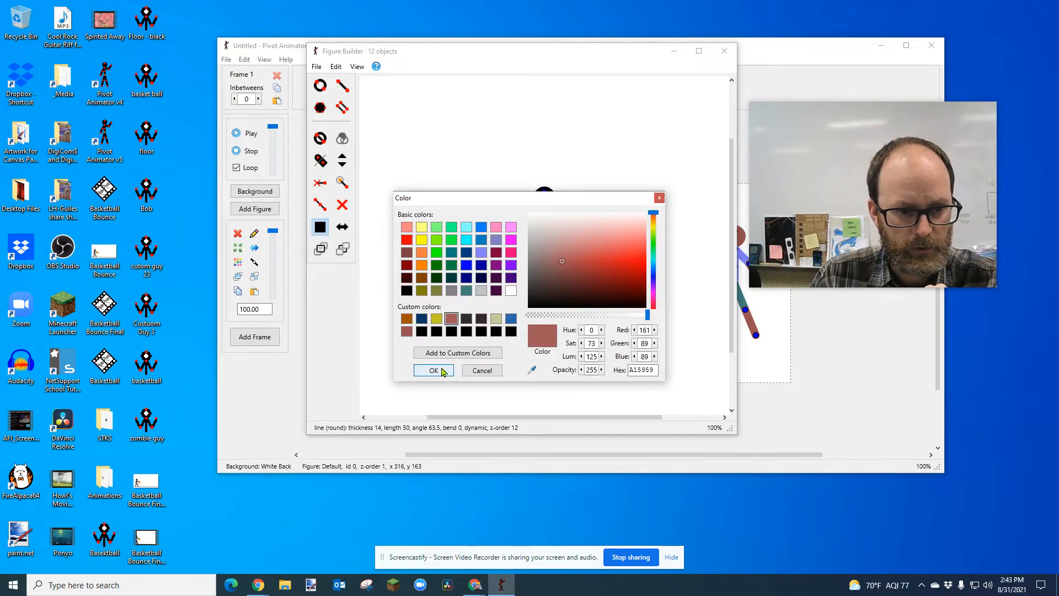
left_click(433, 370)
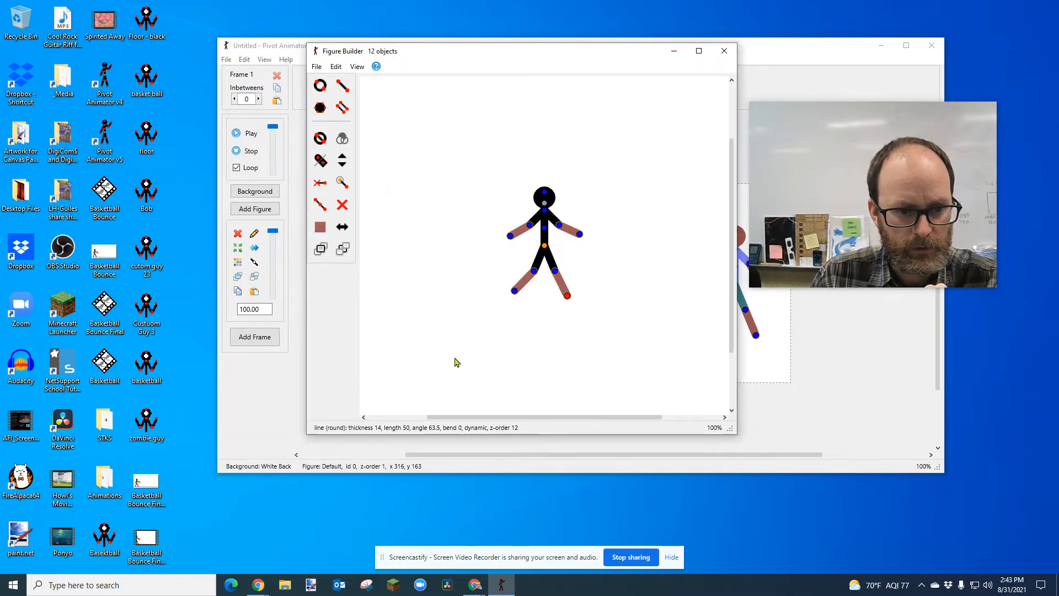
Colour the figure's head circle with the same custom reddish-brown as the forearms and lower legs
left_click(545, 203)
left_click(320, 227)
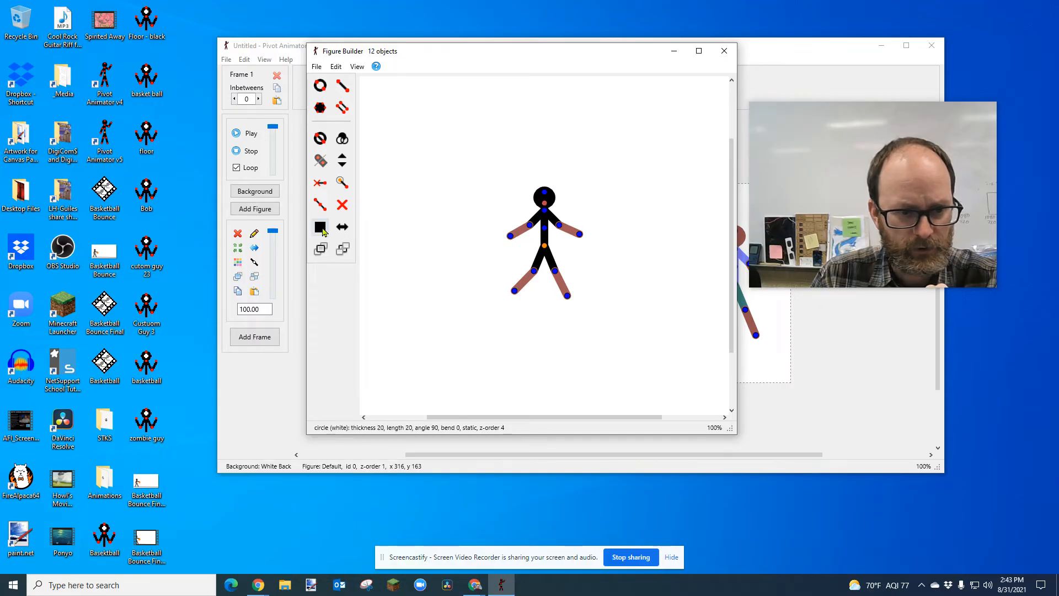
left_click(452, 320)
left_click(433, 370)
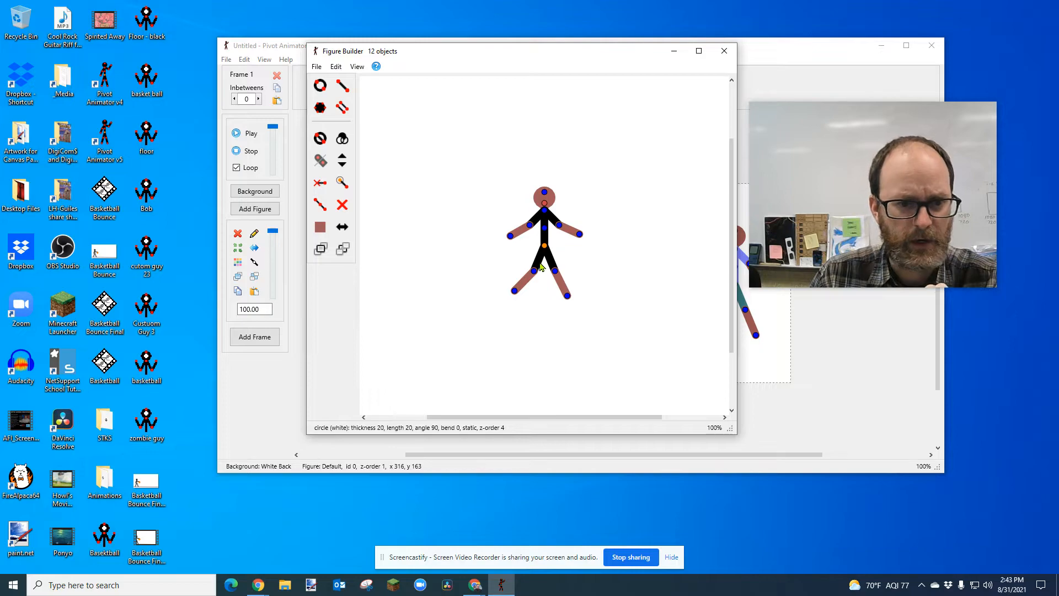
Raise the left upper arm slightly to an angle of about 152 and colour it light periwinkle blue from the basic colours
left_click_drag(581, 57, 462, 64)
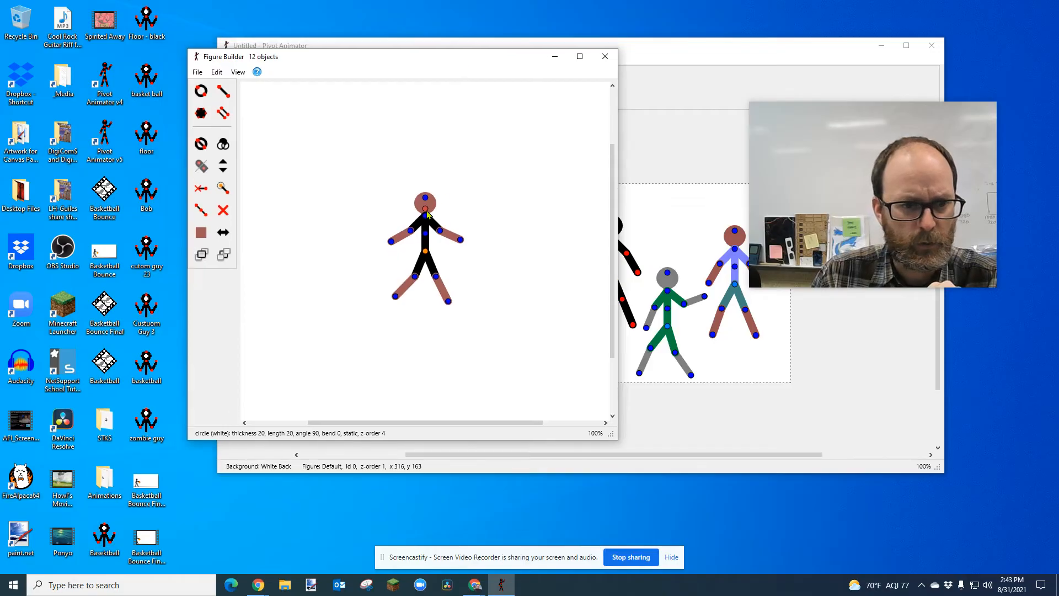
left_click_drag(417, 230, 414, 224)
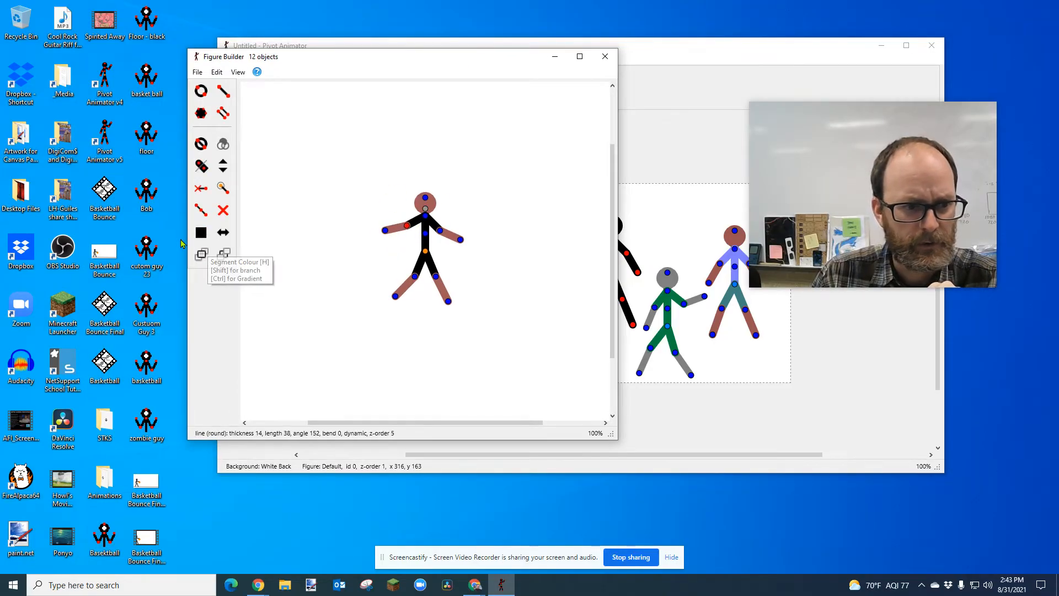
left_click(203, 236)
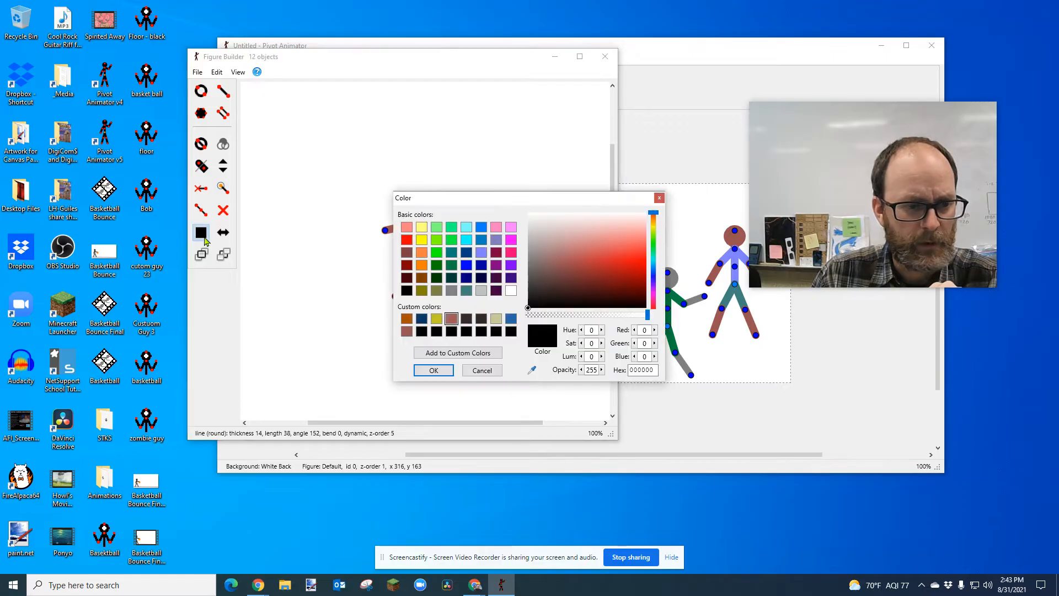
left_click(480, 253)
left_click(437, 370)
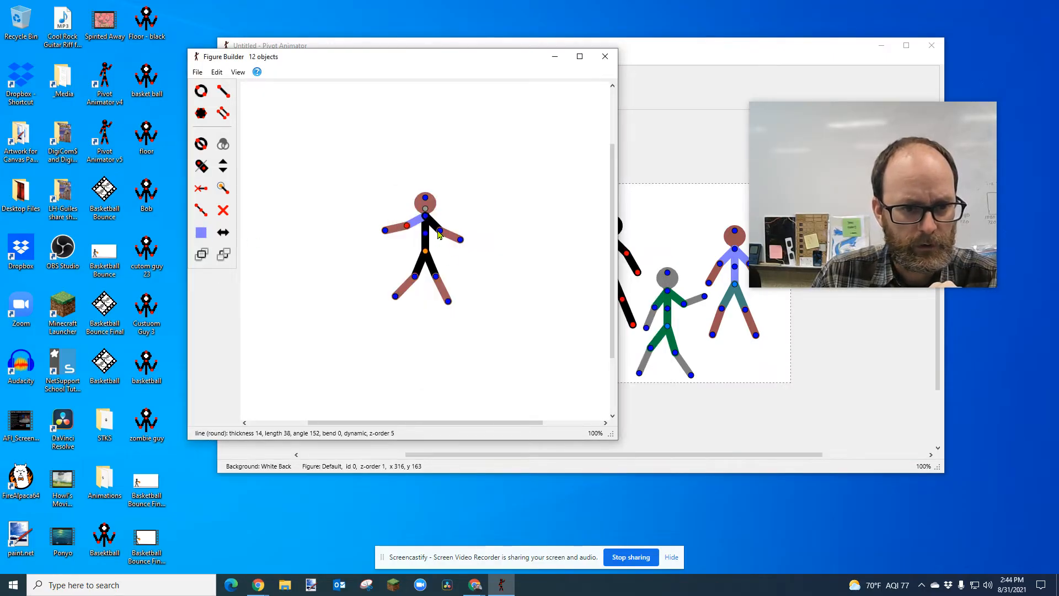
Colour the right upper arm light periwinkle blue (8080FF) from the basic colours
left_click(440, 233)
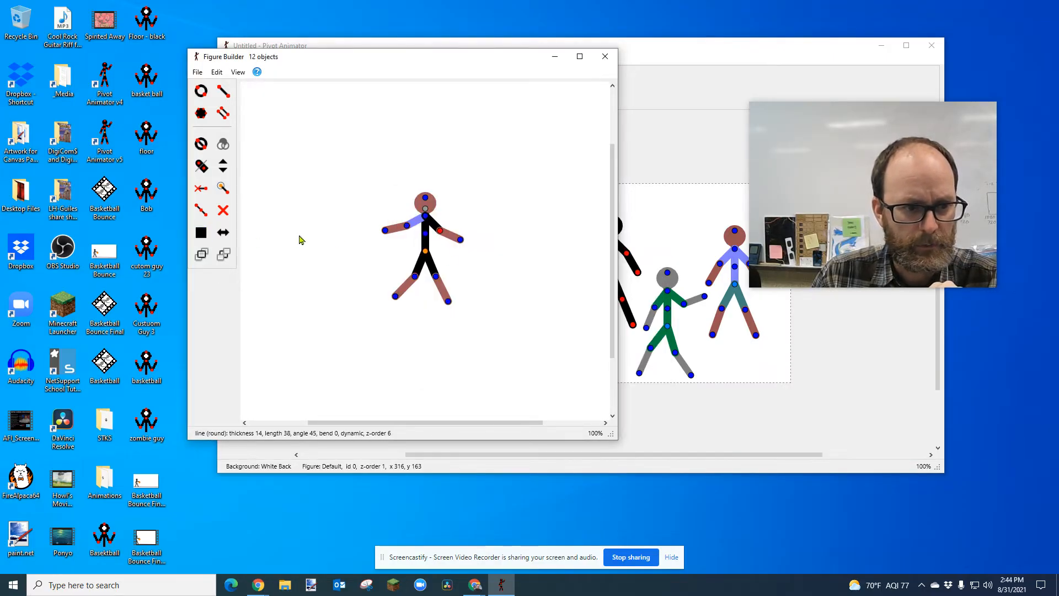
left_click(199, 234)
left_click(481, 253)
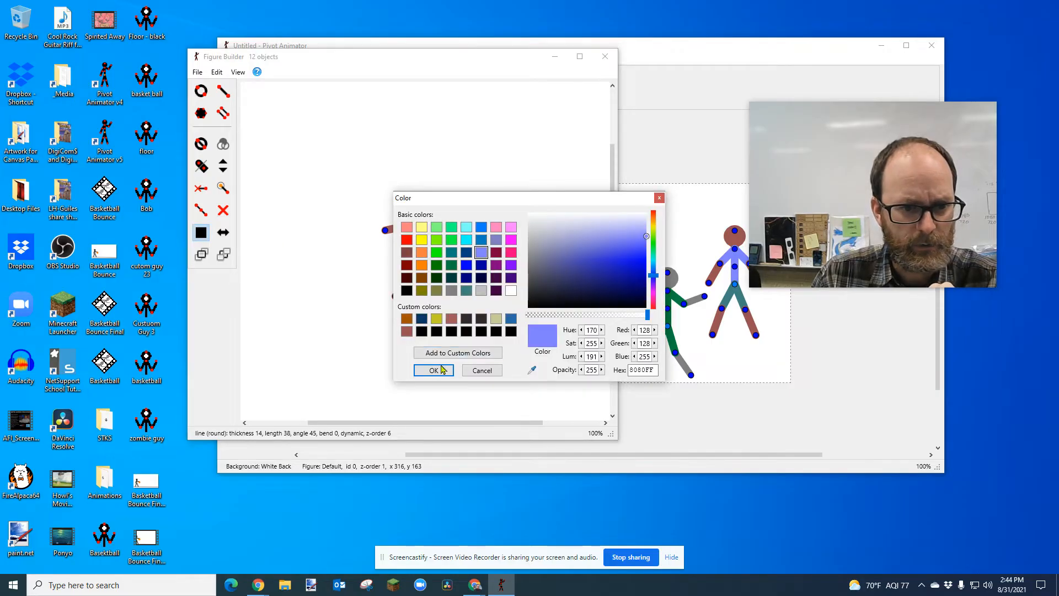
left_click(433, 370)
Colour both the lower and upper torso segments the same periwinkle blue (8080FF) as the upper arms
left_click(426, 236)
left_click(201, 232)
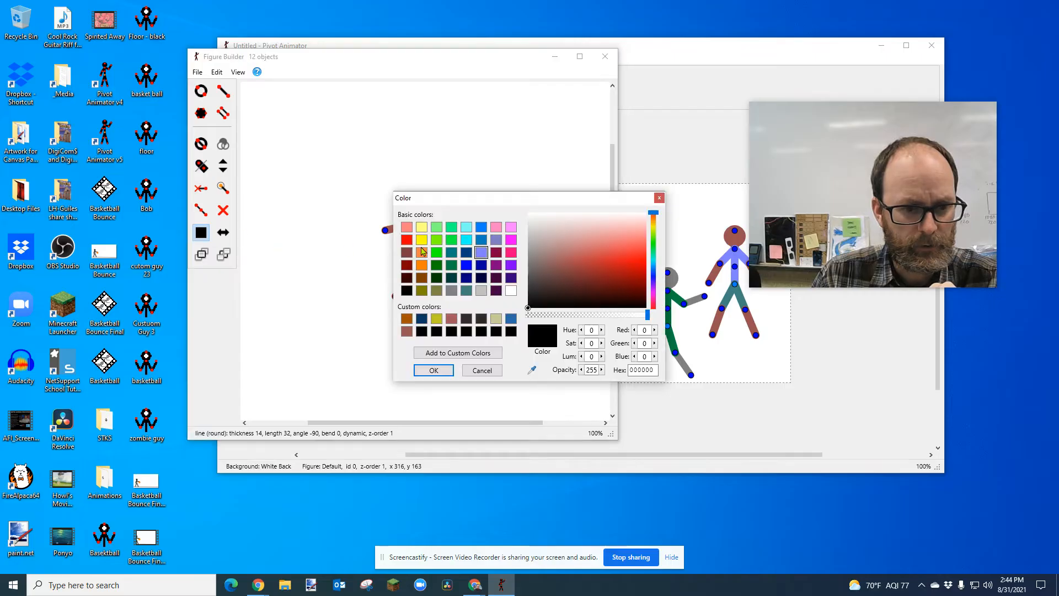
left_click(478, 254)
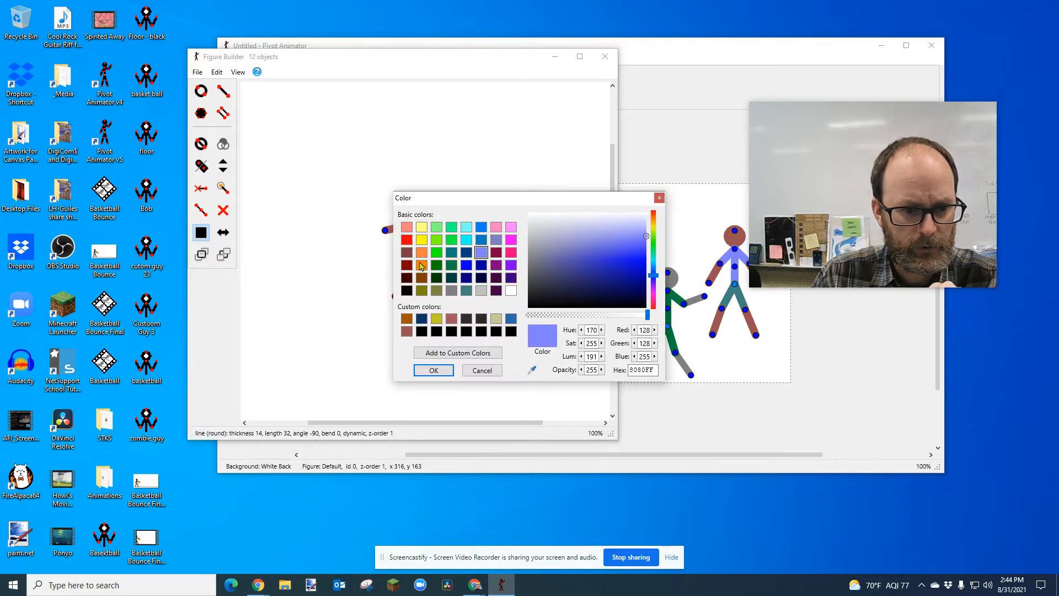
left_click(432, 370)
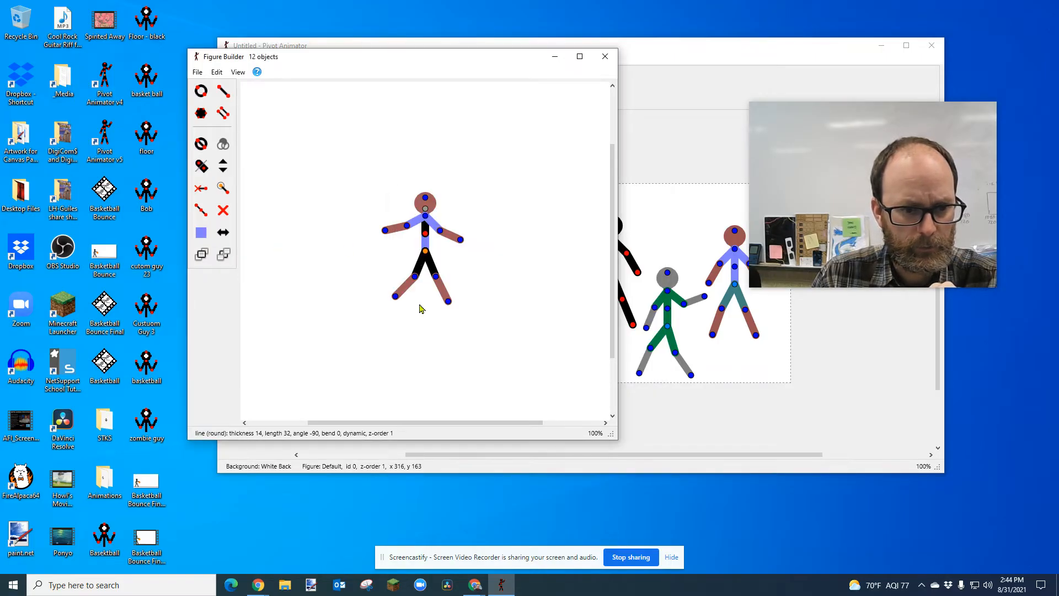
left_click(426, 220)
left_click(201, 232)
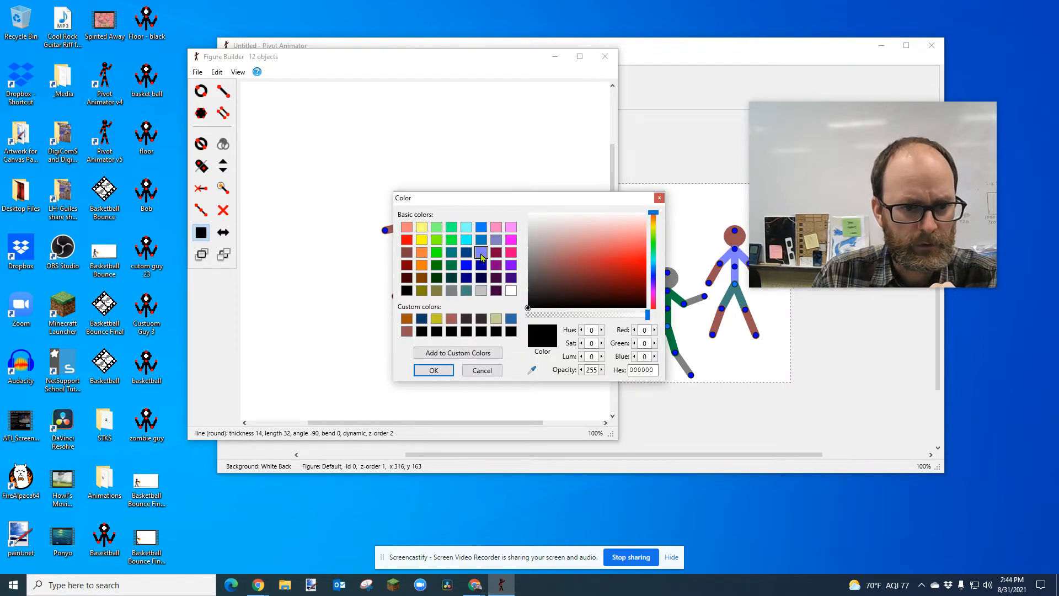
left_click(481, 253)
left_click(438, 368)
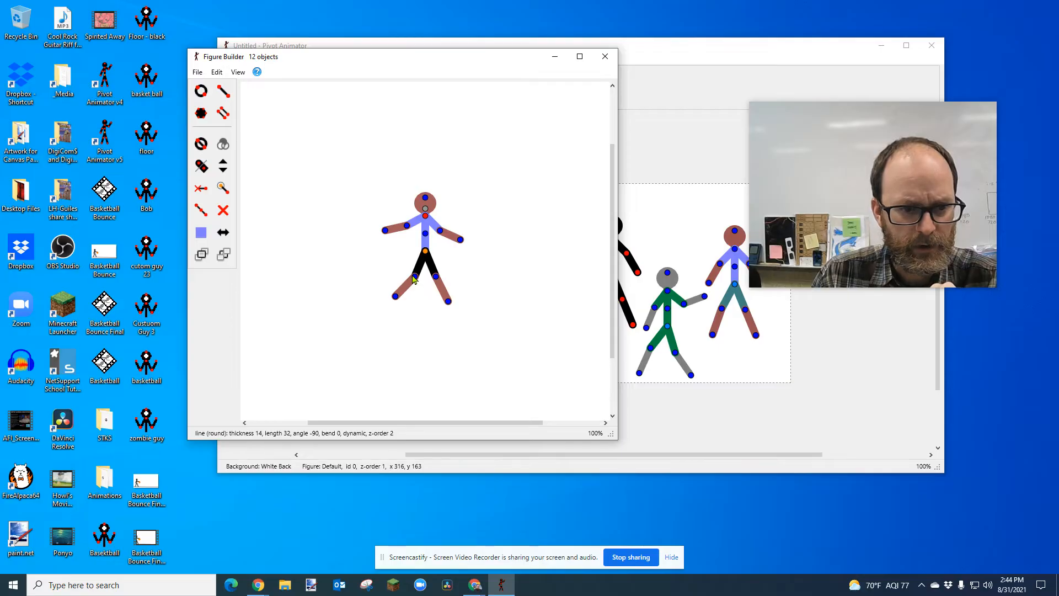
Swing the left thigh slightly inward to an angle of about 105.5 and colour it azure blue (0080FF)
left_click_drag(415, 276, 418, 278)
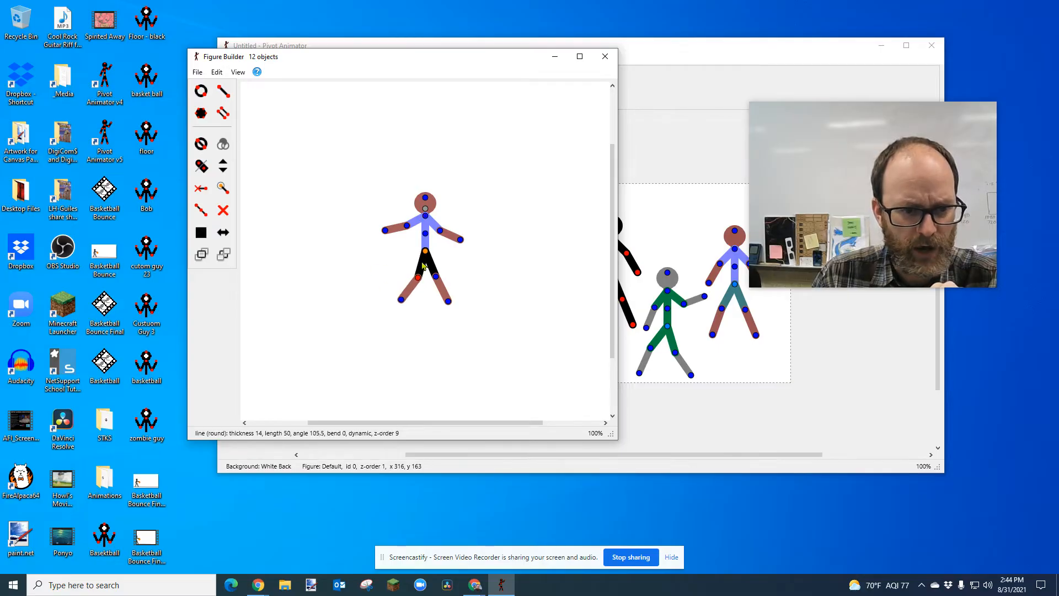
left_click(200, 233)
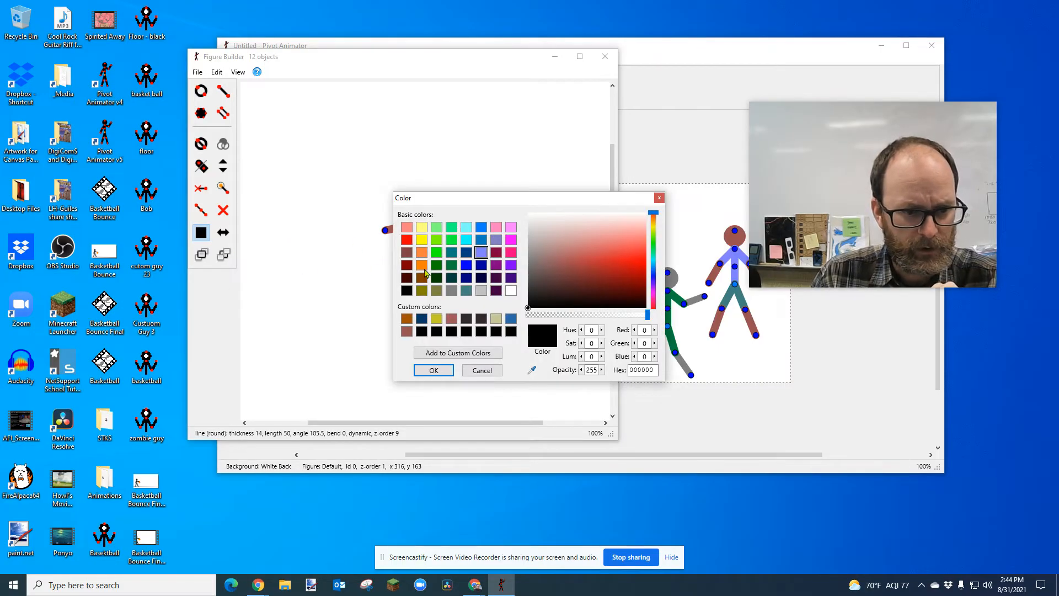
left_click(480, 228)
left_click(434, 369)
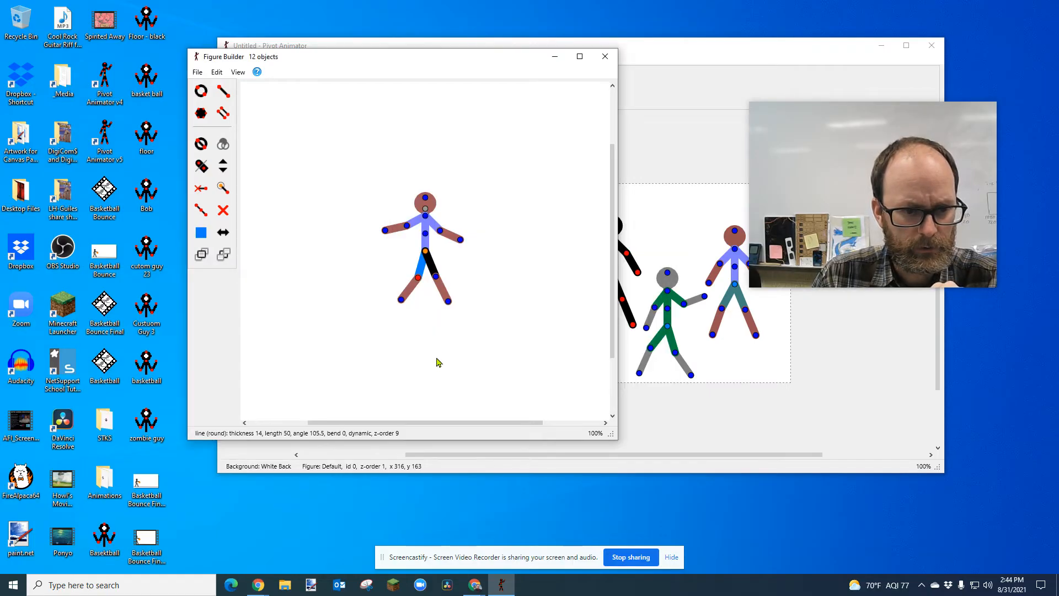
Colour the right thigh pure blue from the basic colours
left_click(437, 280)
left_click(201, 233)
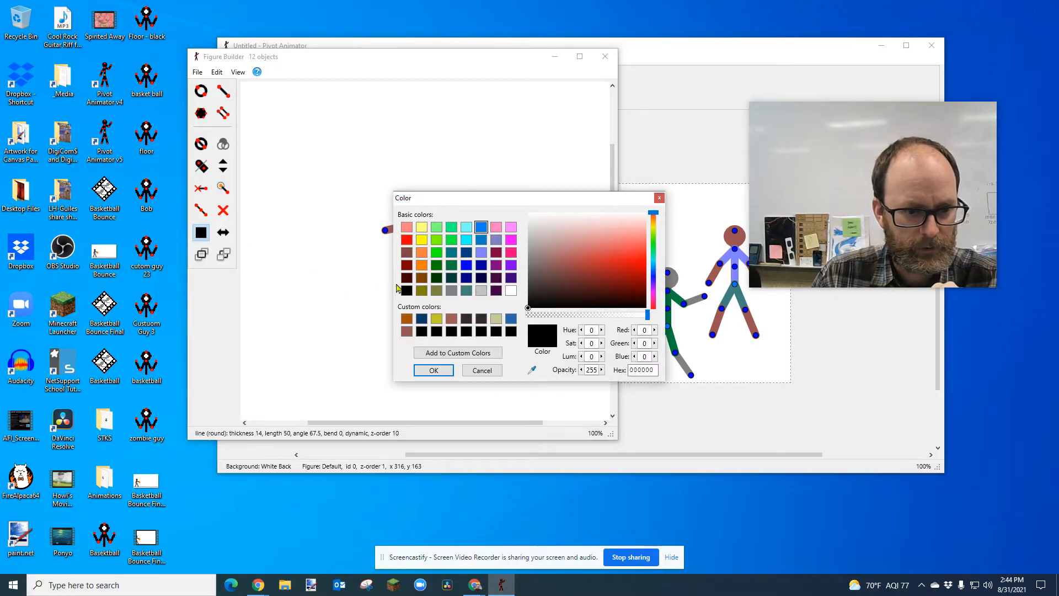
left_click(466, 267)
left_click(433, 370)
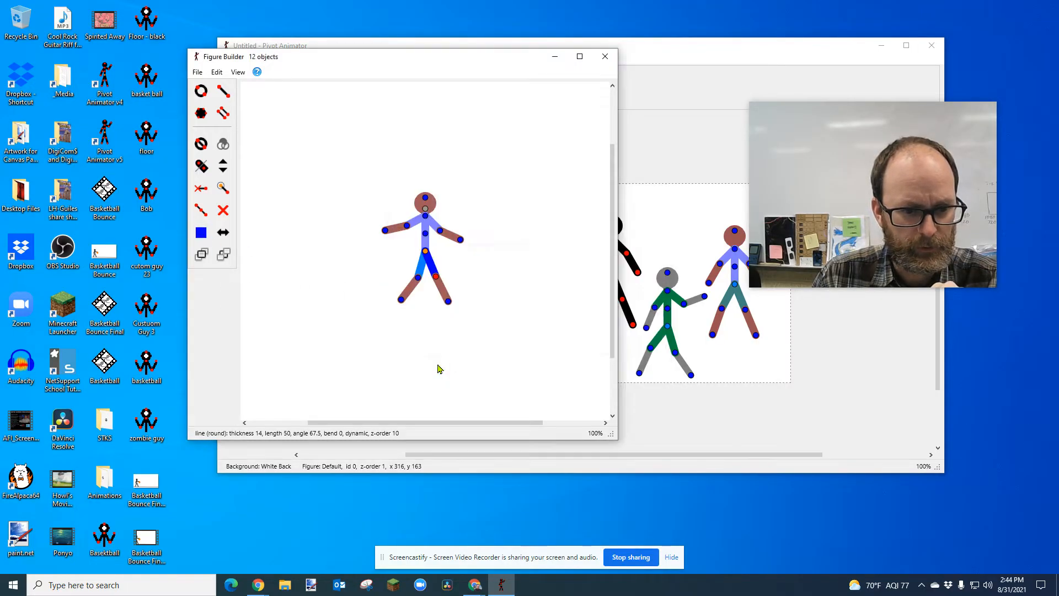
Recolour the left thigh with the same pure blue as the right thigh
left_click(420, 280)
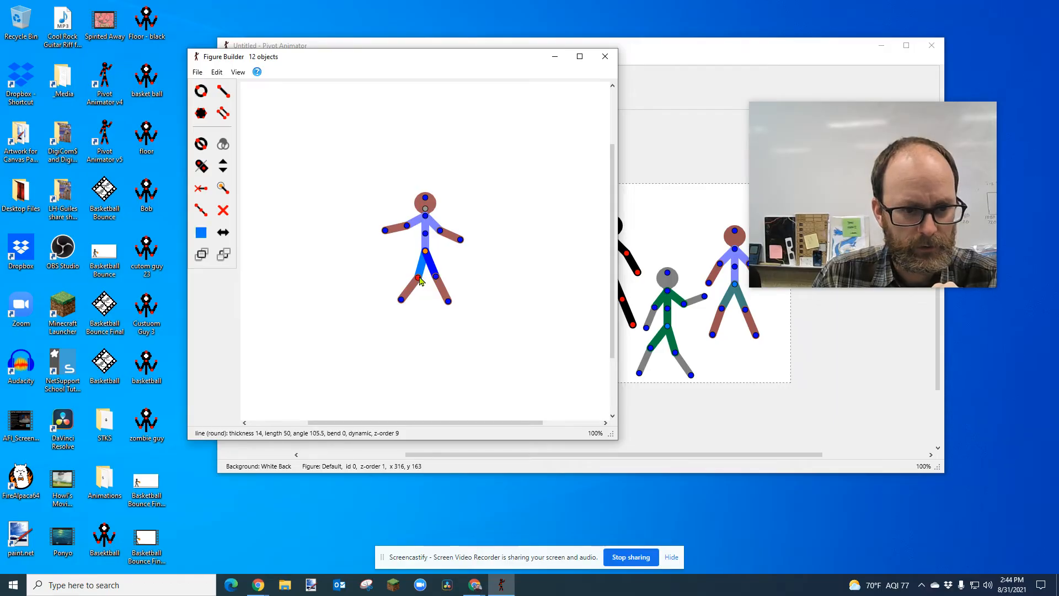
left_click(201, 232)
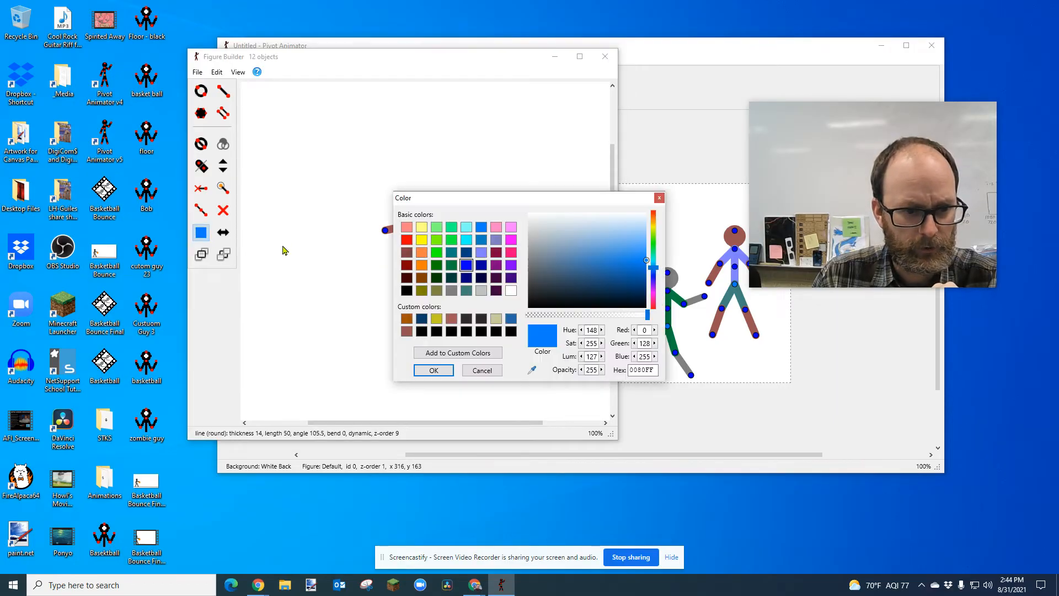
left_click(466, 267)
left_click(435, 370)
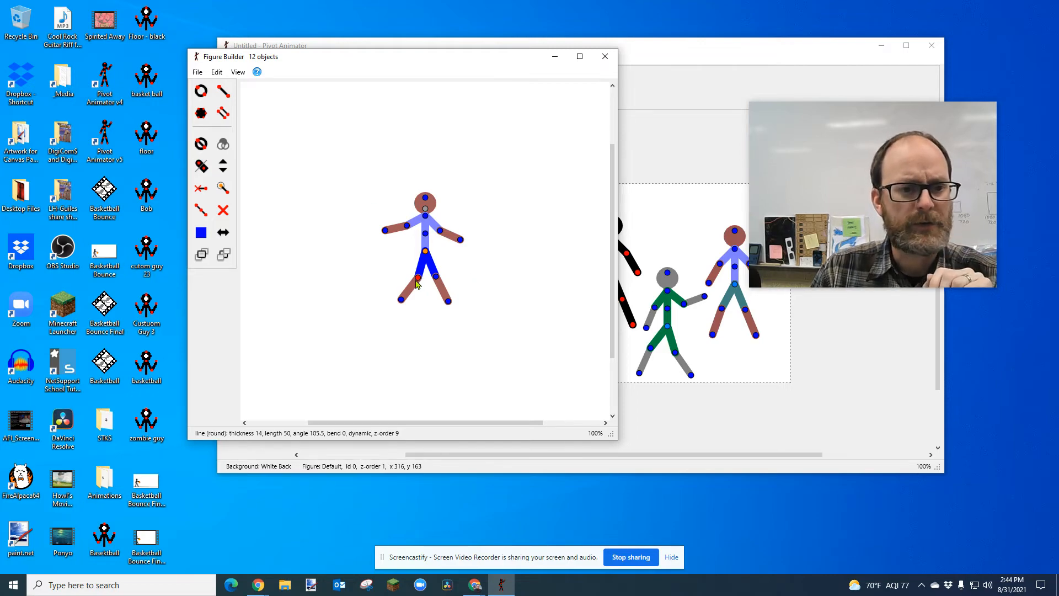
left_click(197, 71)
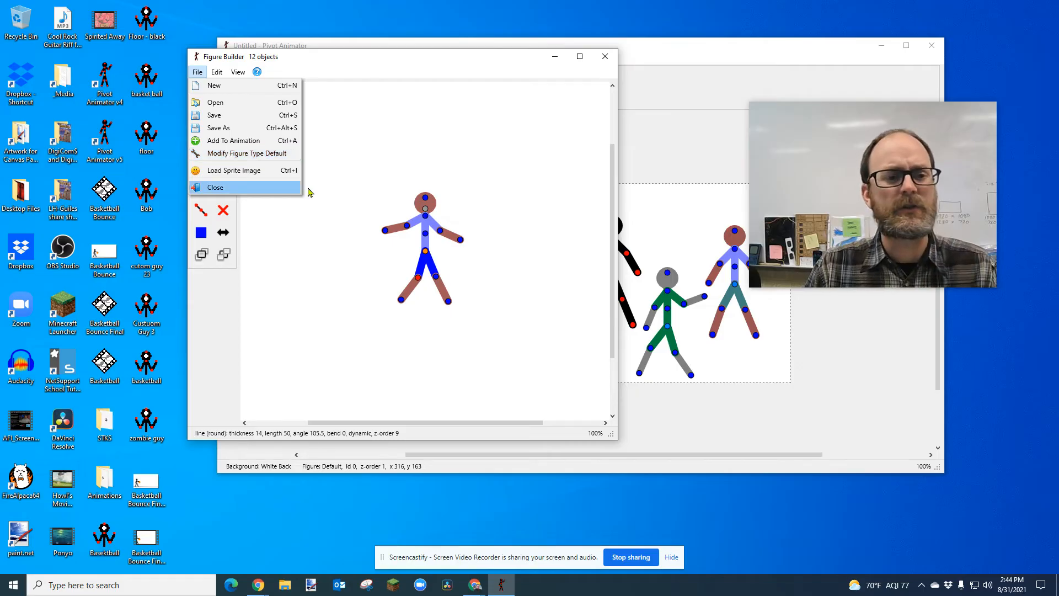
left_click(386, 243)
left_click(399, 228)
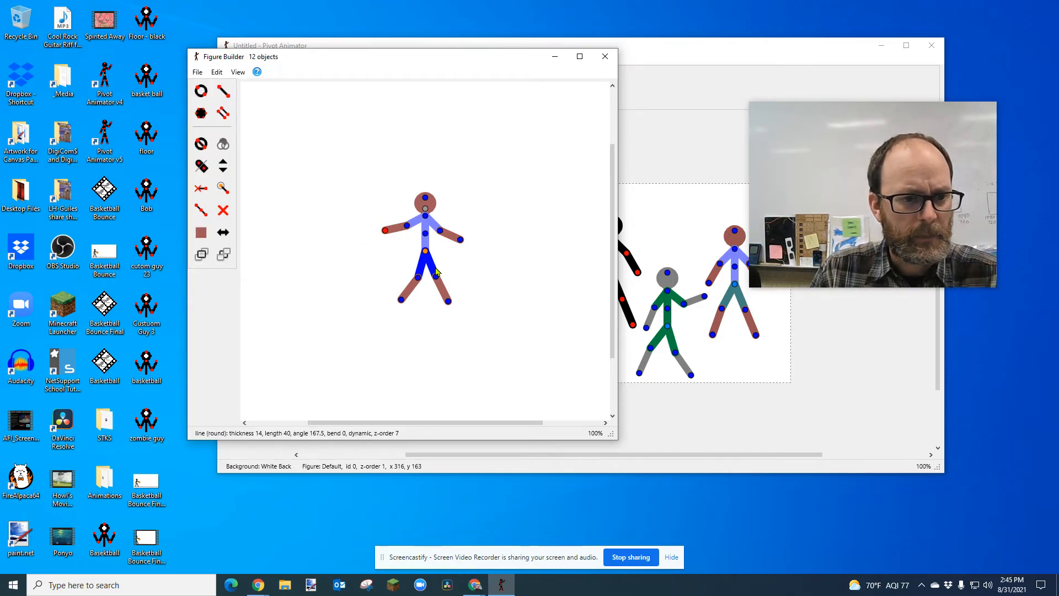
Send the left thigh and left lower leg to the back, and straighten the lower leg to an angle of about 91
left_click(420, 279)
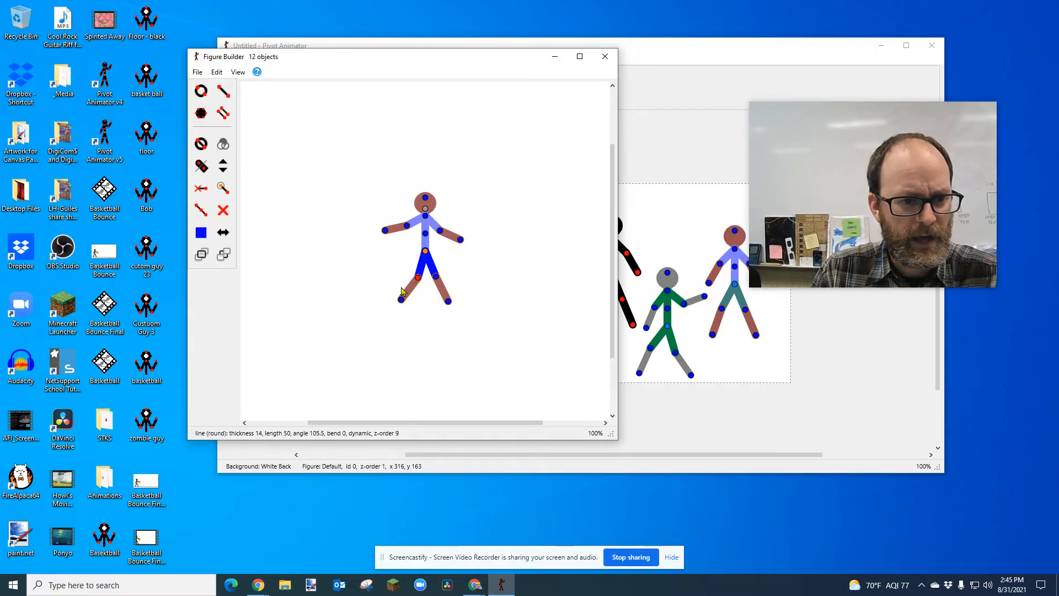
left_click(223, 255)
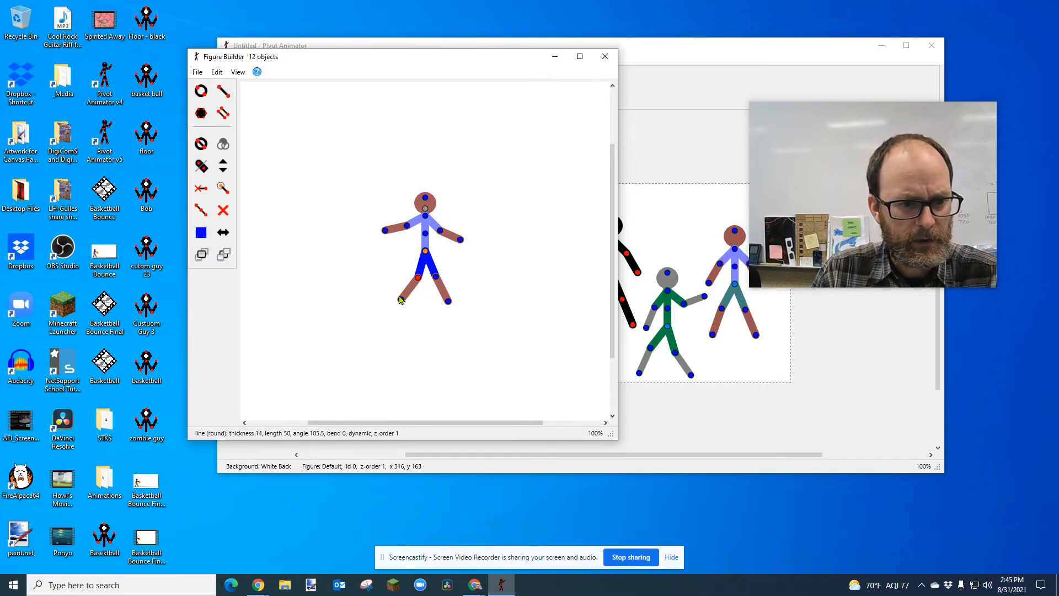
mouse_move(401, 301)
left_mouse_down()
mouse_move(428, 309)
mouse_move(413, 306)
left_mouse_up()
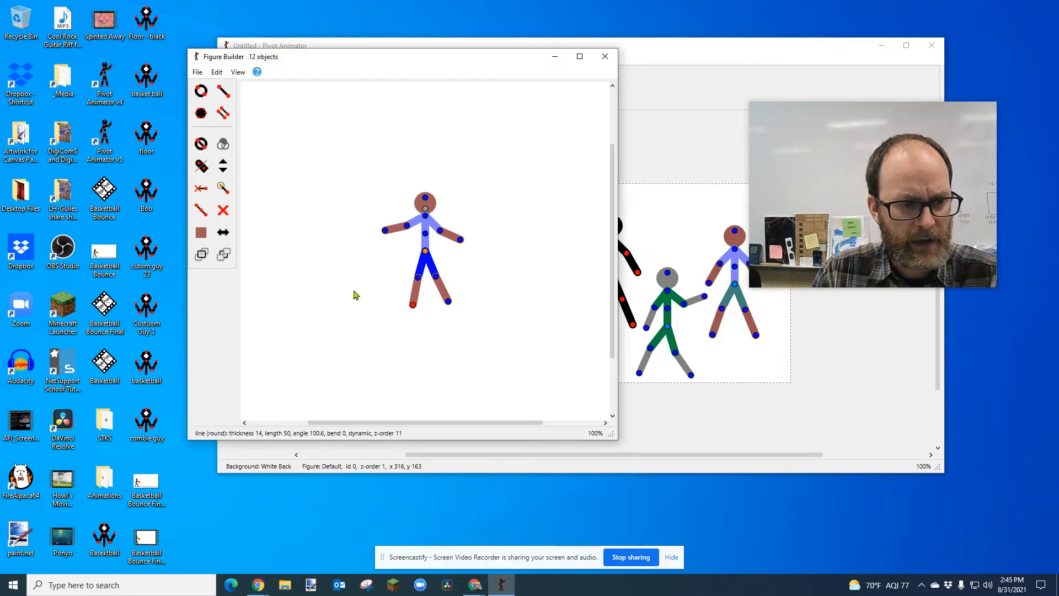
left_click(228, 256)
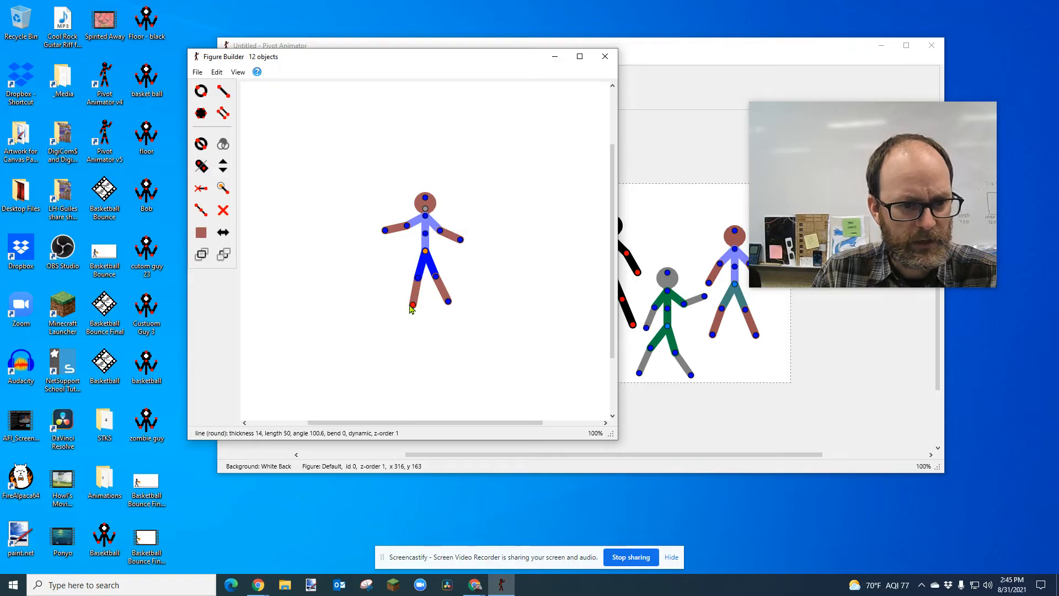
mouse_move(413, 307)
left_mouse_down()
mouse_move(395, 304)
mouse_move(417, 305)
left_mouse_up()
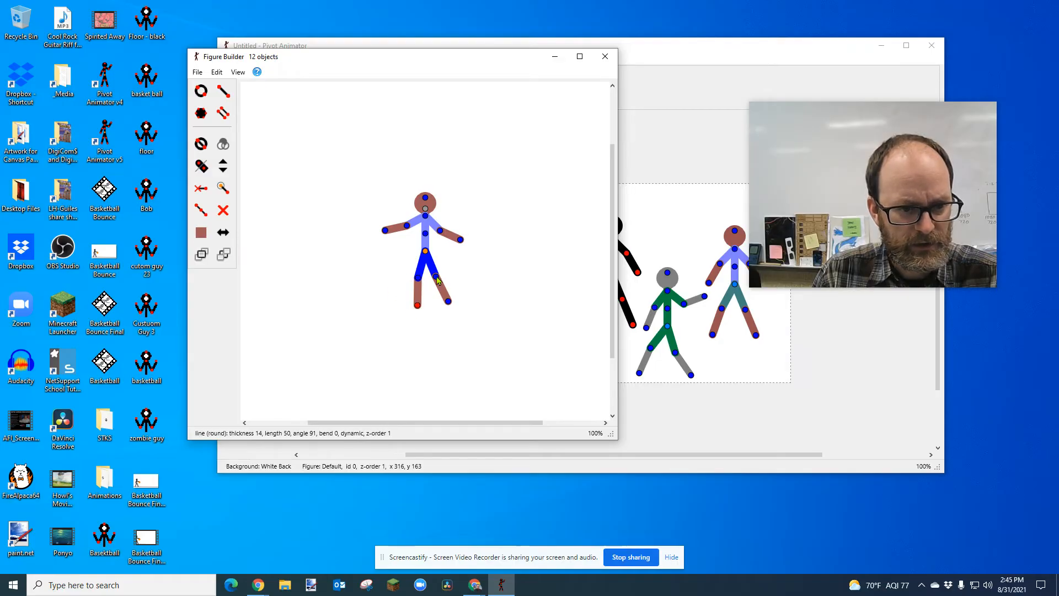
Bring the right thigh to the front, and send the right lower leg, swung inward to about 98, to the back
left_click(437, 279)
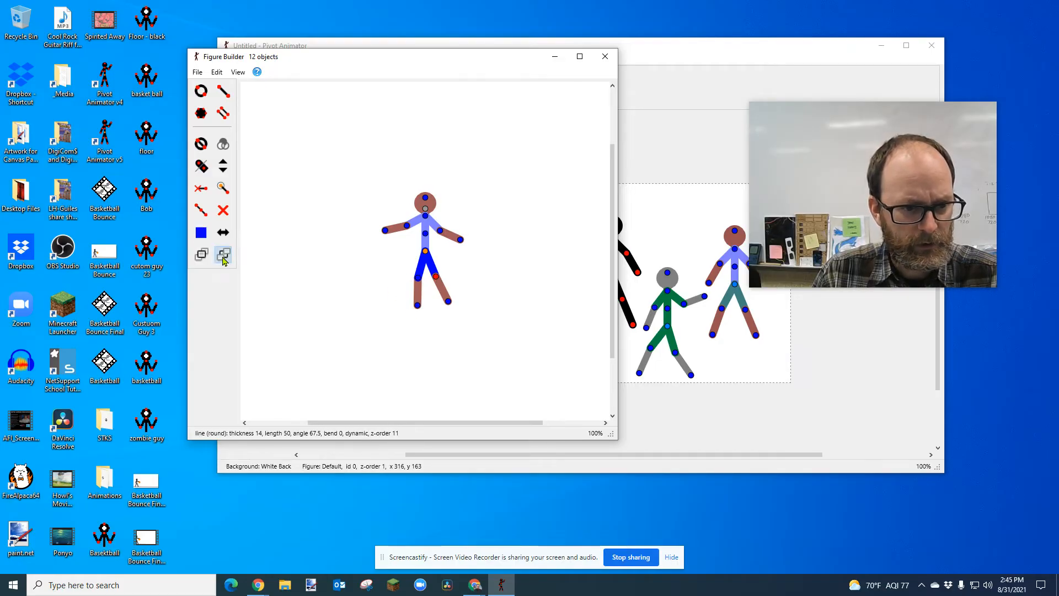
left_click(201, 253)
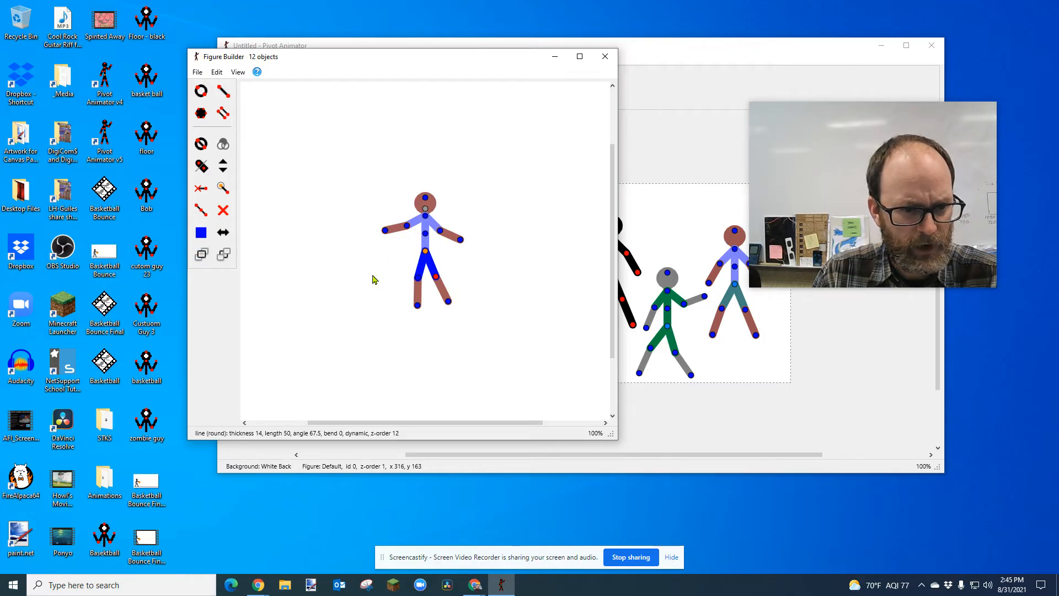
left_click(449, 303)
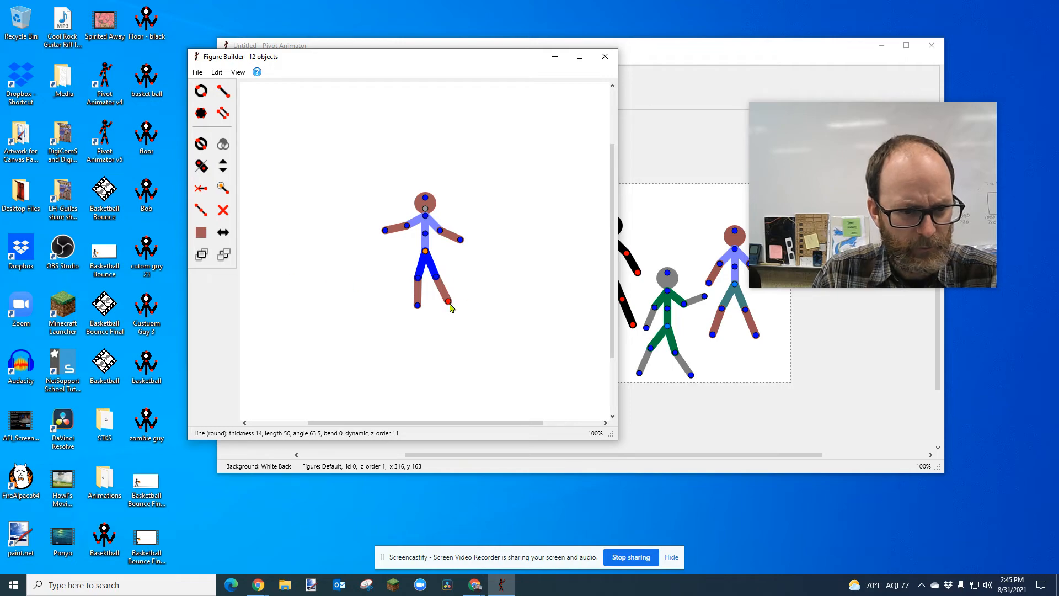
left_click_drag(449, 305, 430, 334)
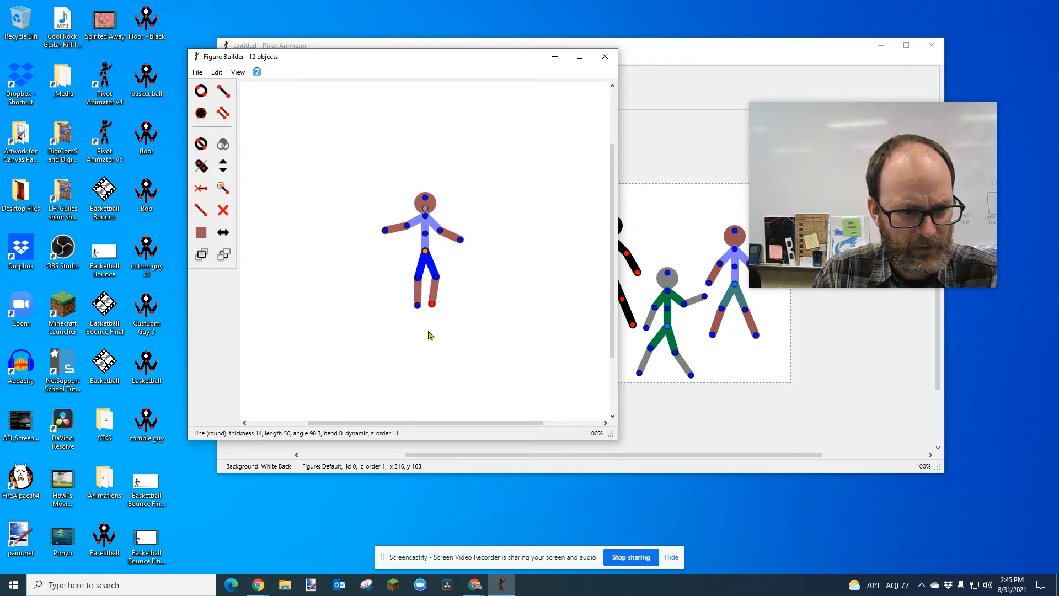
left_click(223, 254)
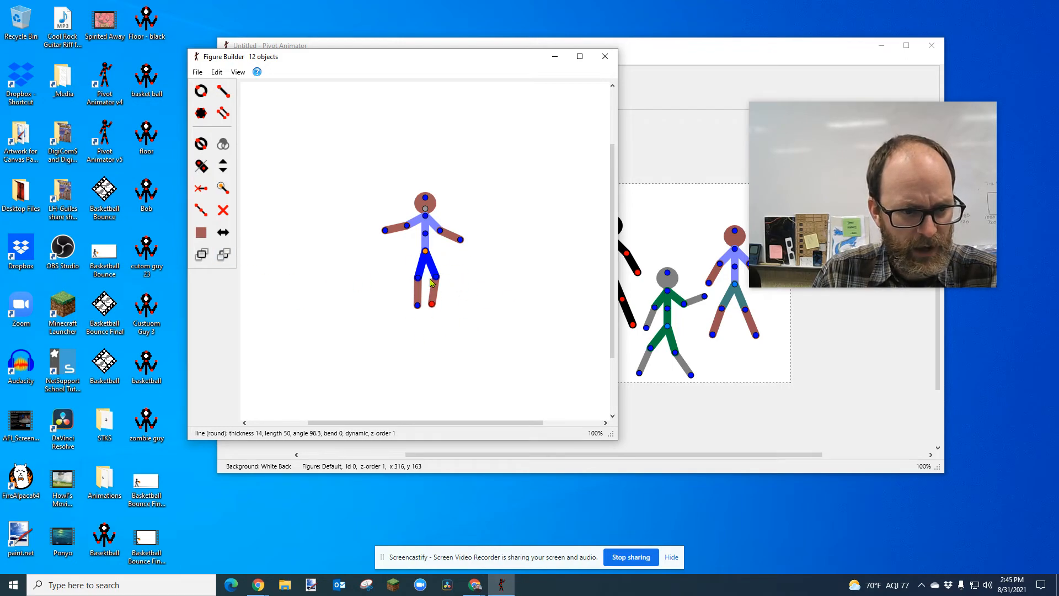
Lower the left forearm to an angle of about 153 and send both forearms to the back of the figure
left_click_drag(386, 232, 386, 241)
left_click(223, 254)
left_click(461, 241)
left_click(220, 257)
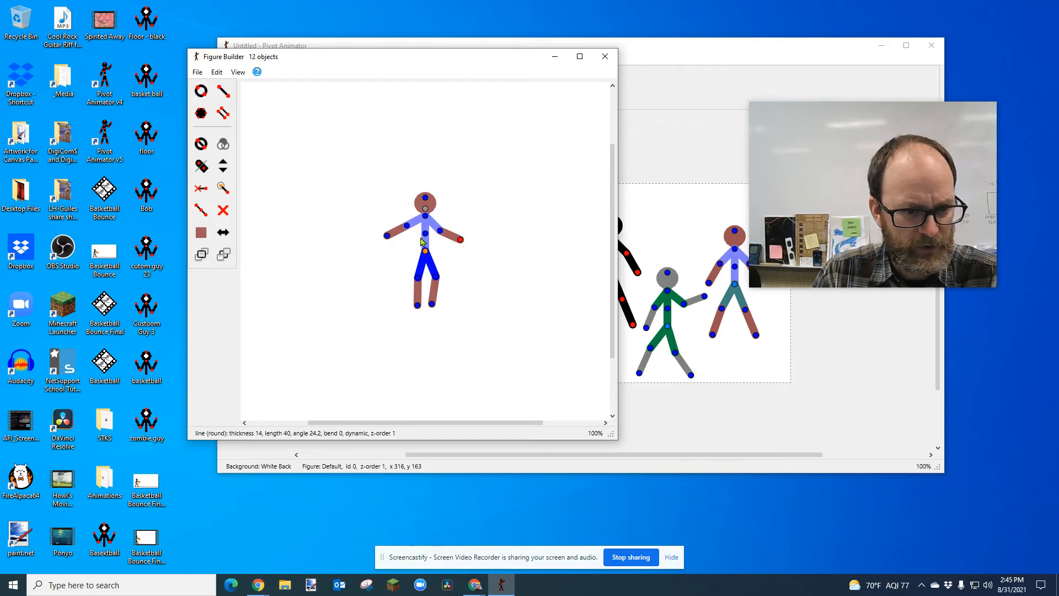
Reduce the thickness of the right and left forearms to 12
left_click(223, 170)
left_click(223, 169)
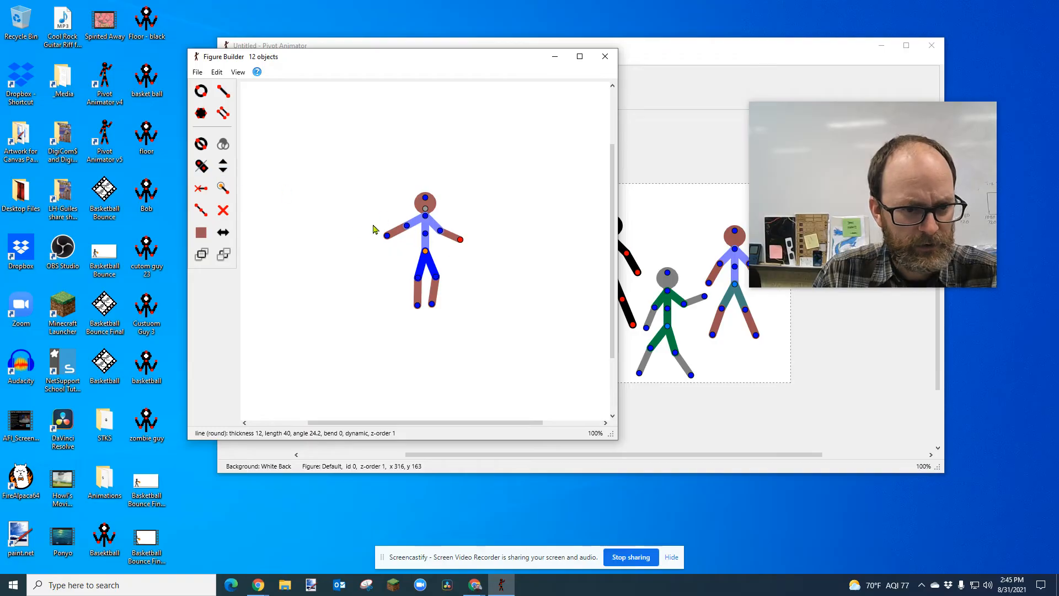
left_click(388, 238)
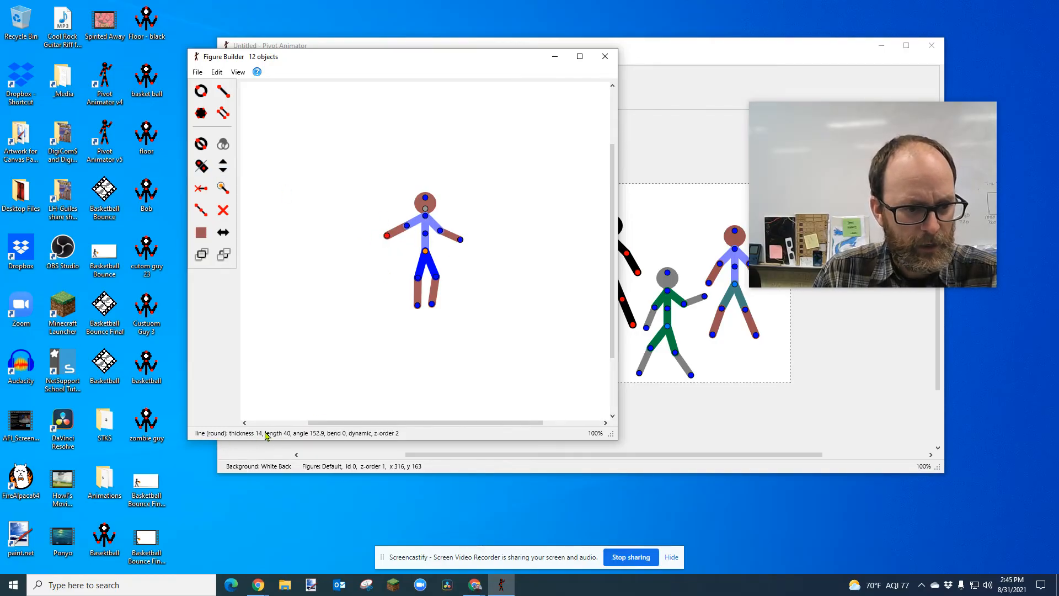
left_click(223, 170)
left_click(223, 170)
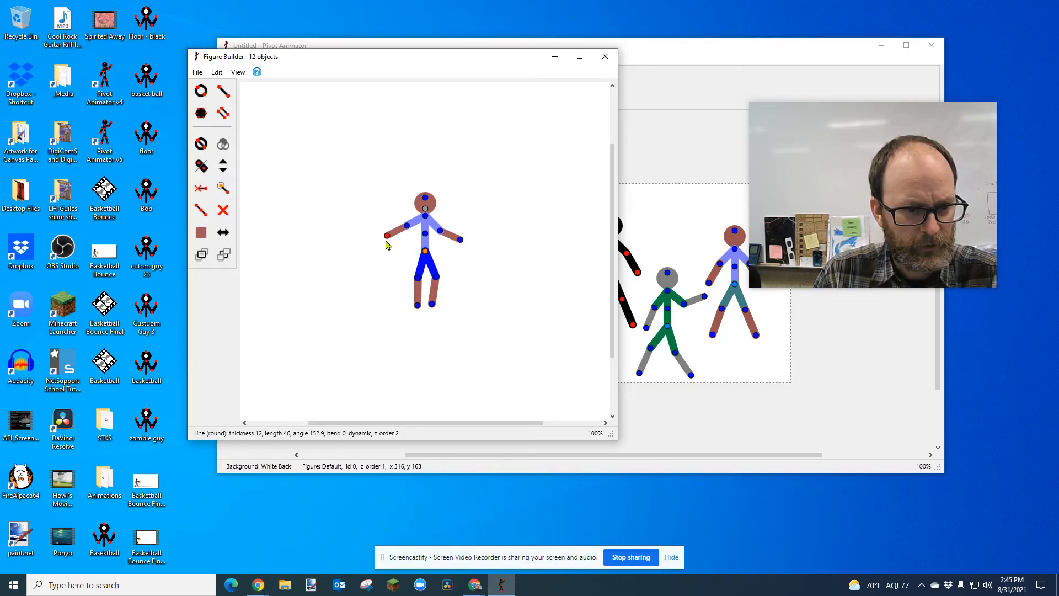
Swing the left forearm down beside the torso and reduce the lower legs' thickness to 12
left_click_drag(387, 235, 403, 247)
left_click(419, 308)
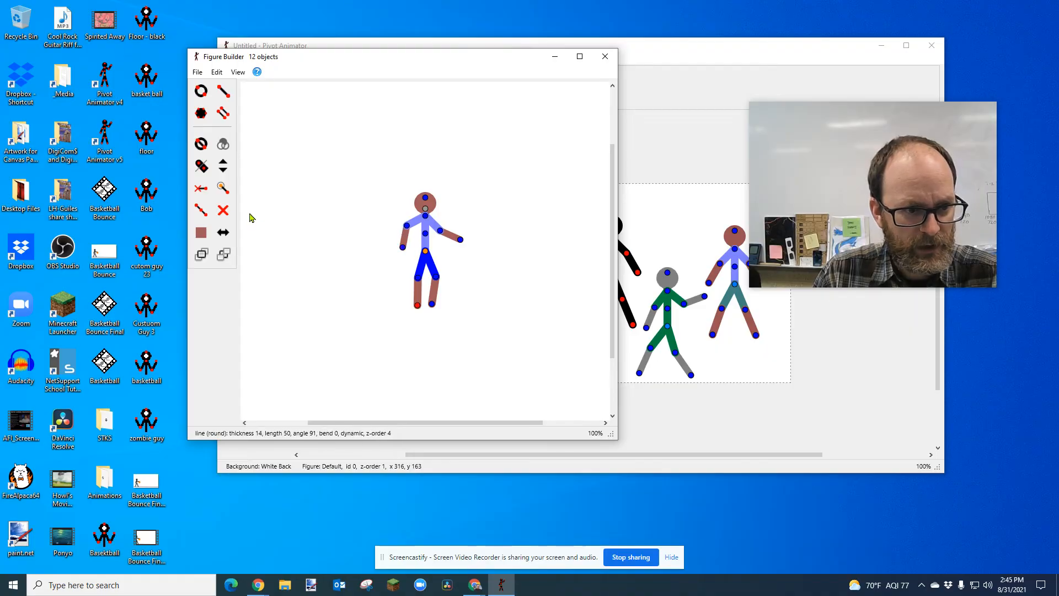
left_click(433, 305)
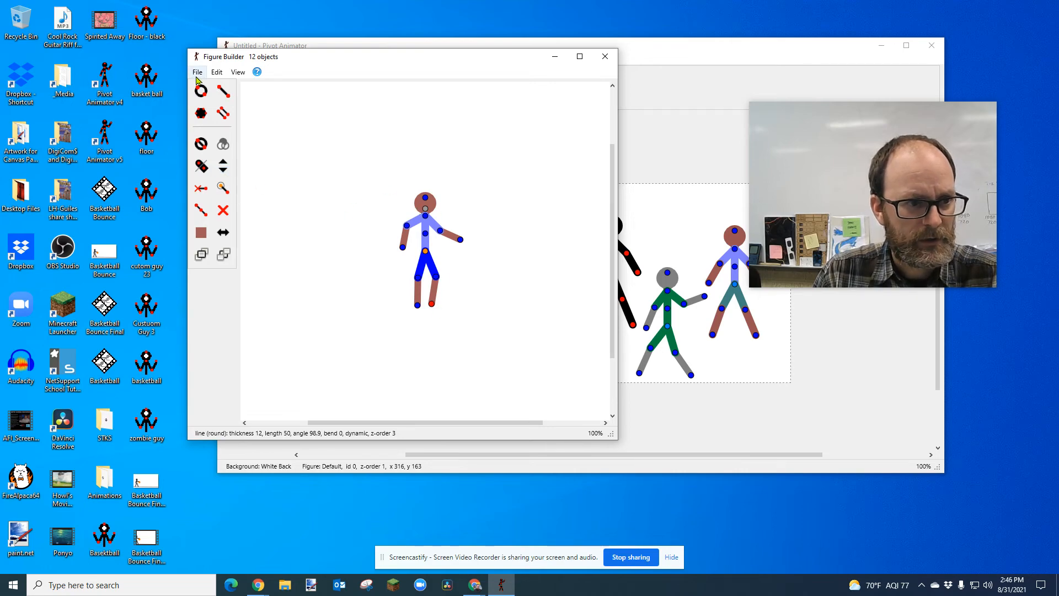
Save the coloured figure to the Desktop as a stick figure file named Color Guy 5
left_click(197, 72)
left_click(230, 130)
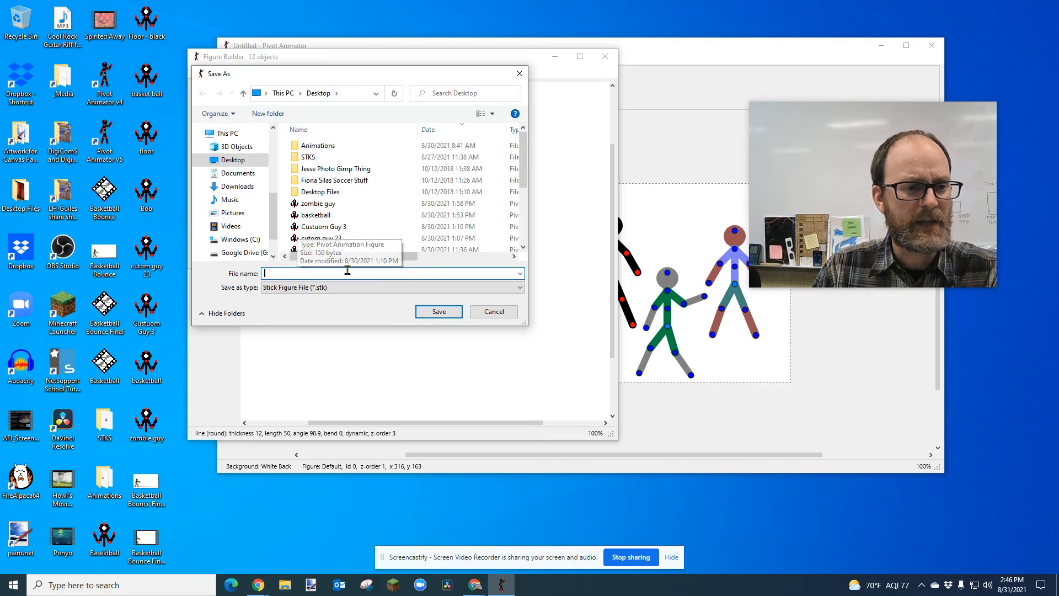
type("Color Guy 5")
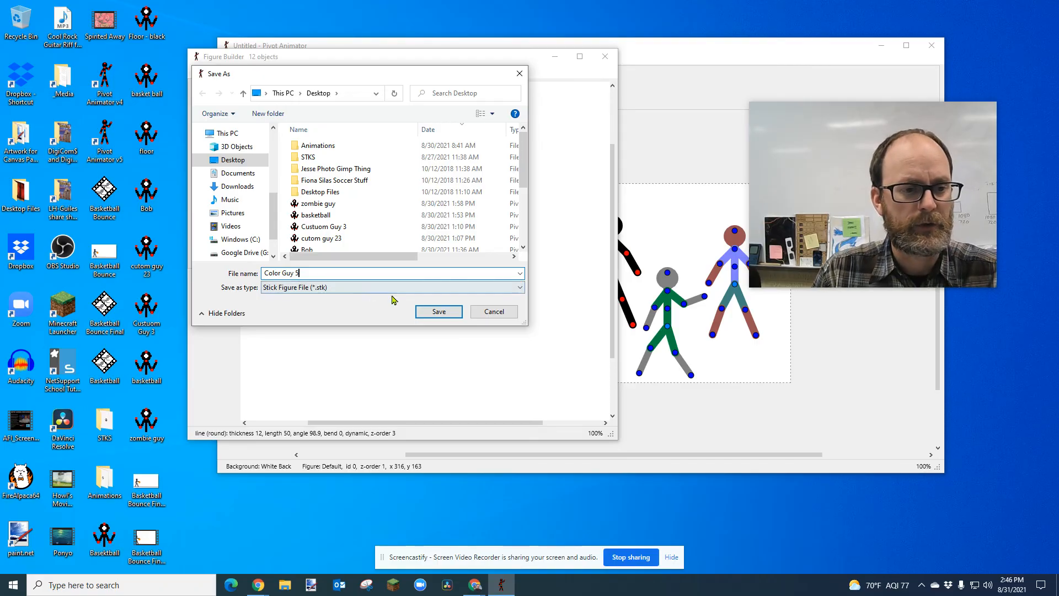
left_click(436, 312)
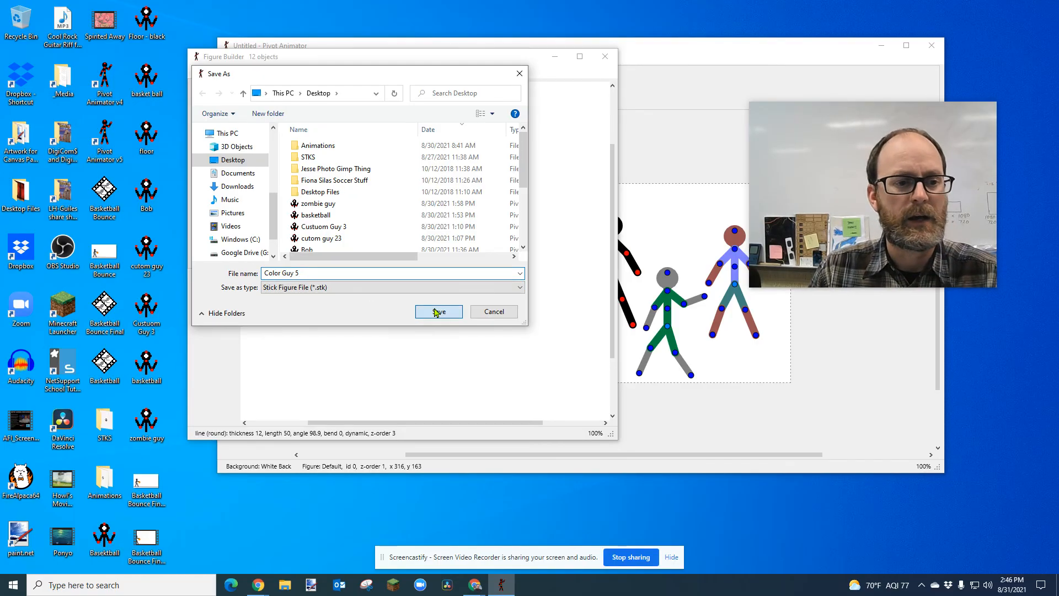
Add the finished Color Guy 5 figure to the animation and move it to about x 180, y 89, above the two leftmost figures
left_click(196, 73)
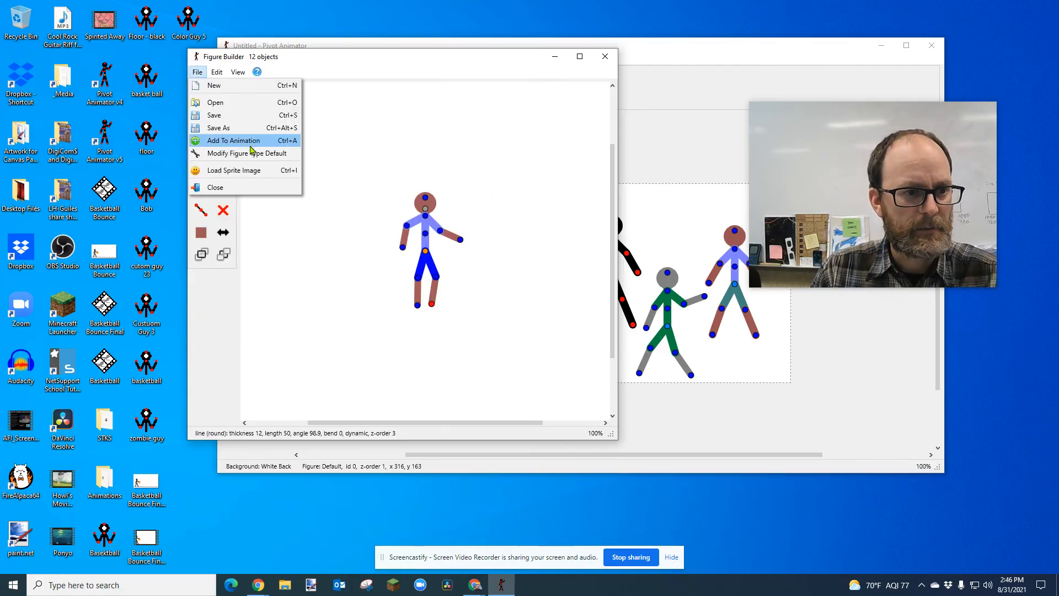
left_click(252, 141)
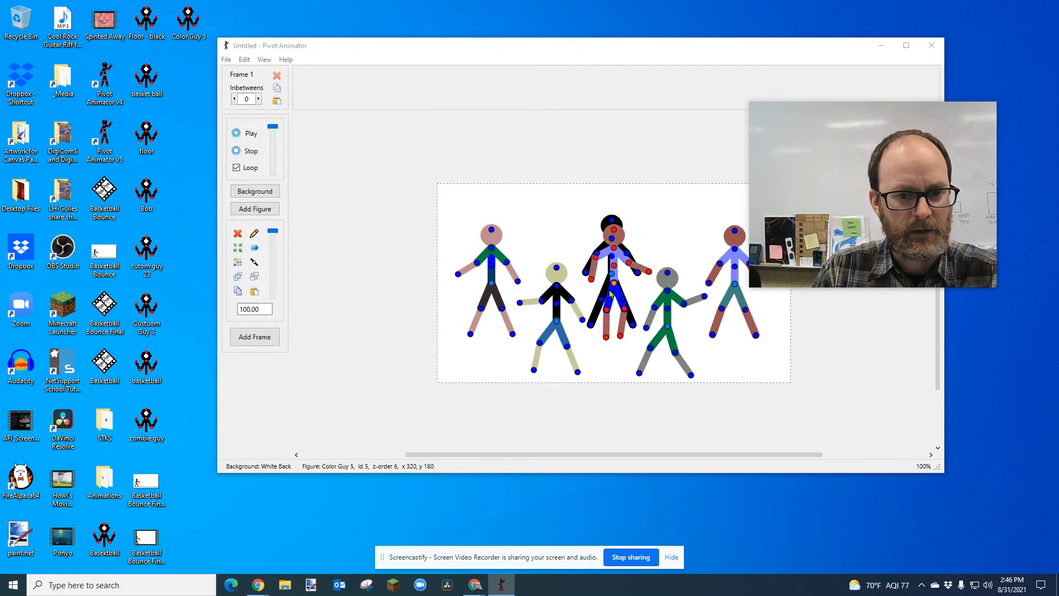
left_click_drag(616, 284, 537, 236)
Move the black default figure up to about x 322, y 94, and pose Color Guy 5's left lower leg at an angle of about 70
left_click_drag(616, 274, 618, 236)
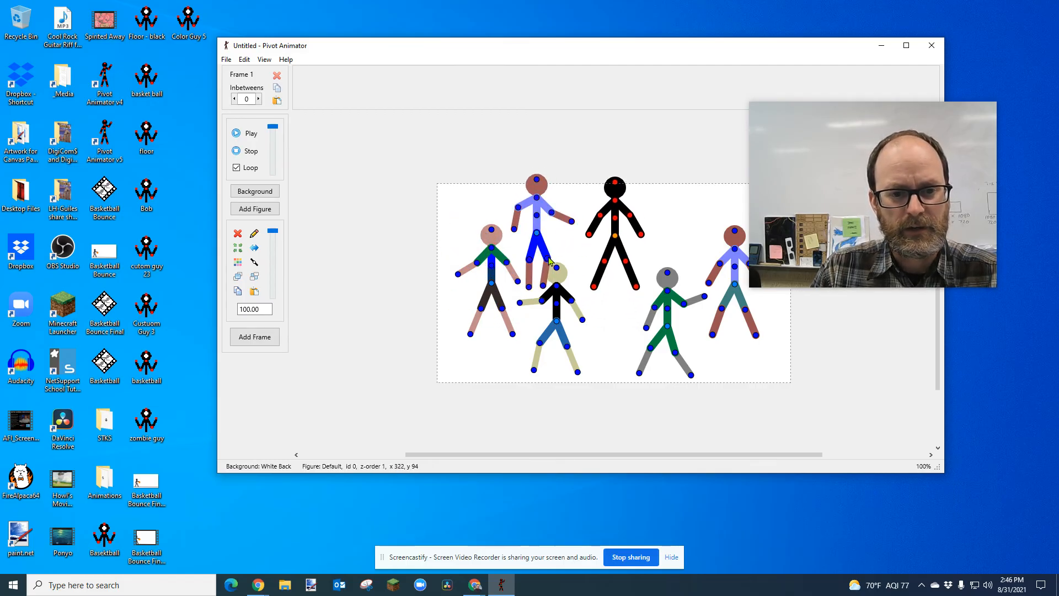
left_click_drag(548, 258, 531, 284)
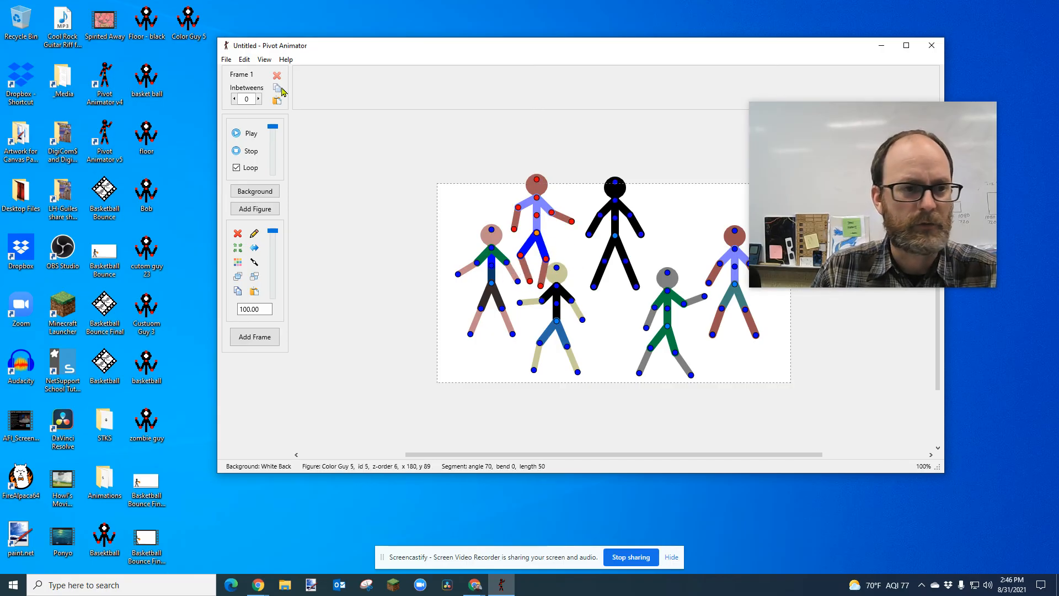
Load the zombie guy figure from the Desktop into the animation and place it between the two lower figures, at about x 314, y 266
left_click(226, 59)
left_click(268, 183)
left_click(348, 215)
left_click(468, 311)
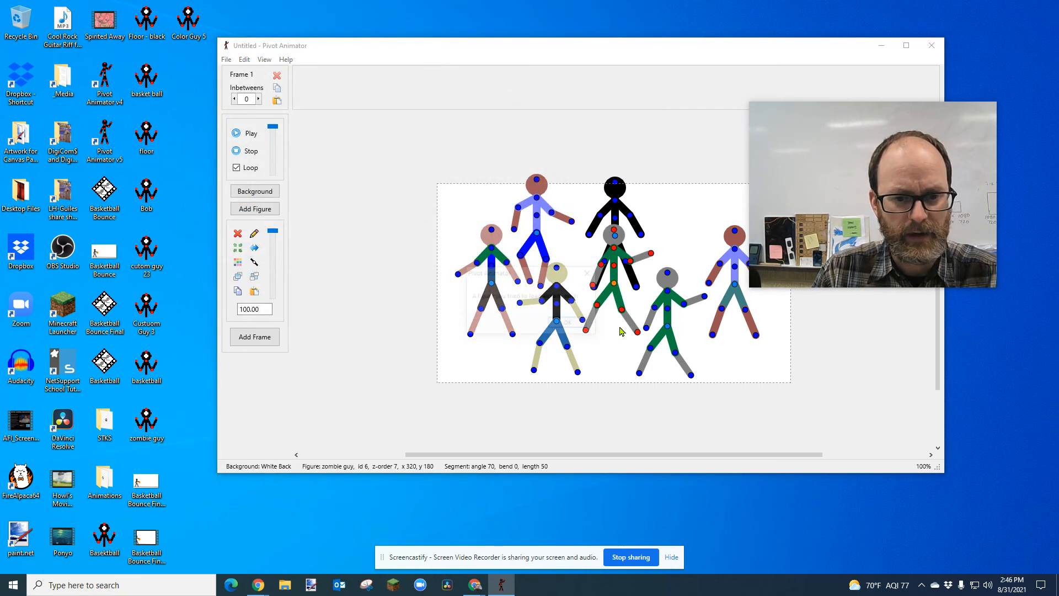
left_click(567, 323)
left_click_drag(618, 287, 611, 333)
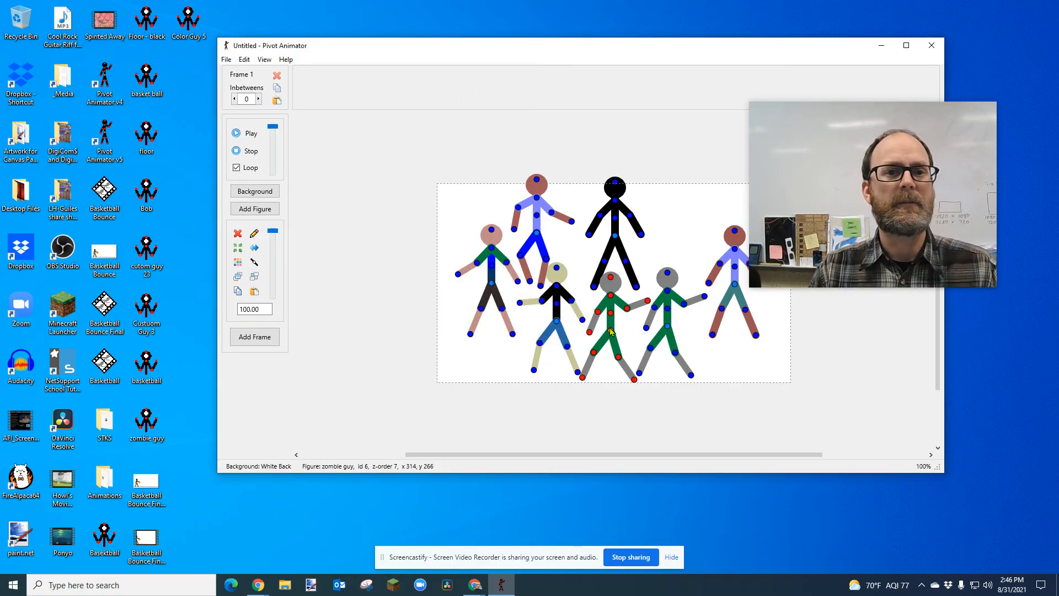